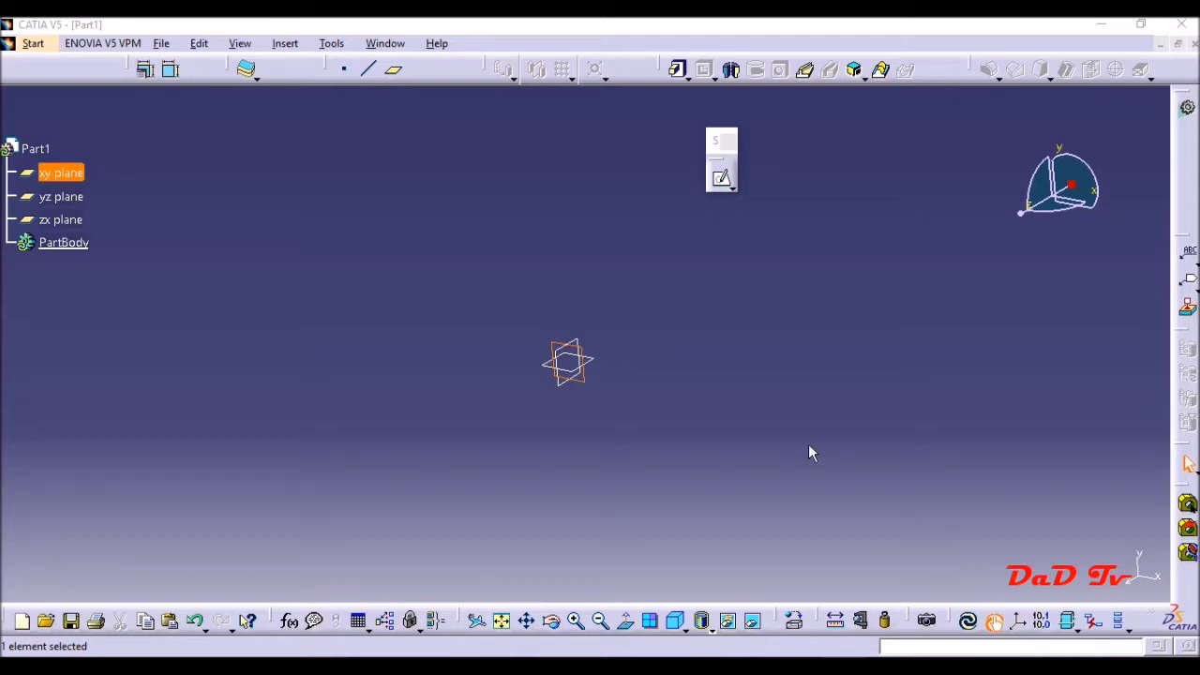
{"action": "left_click", "coordinate": [42, 45]}
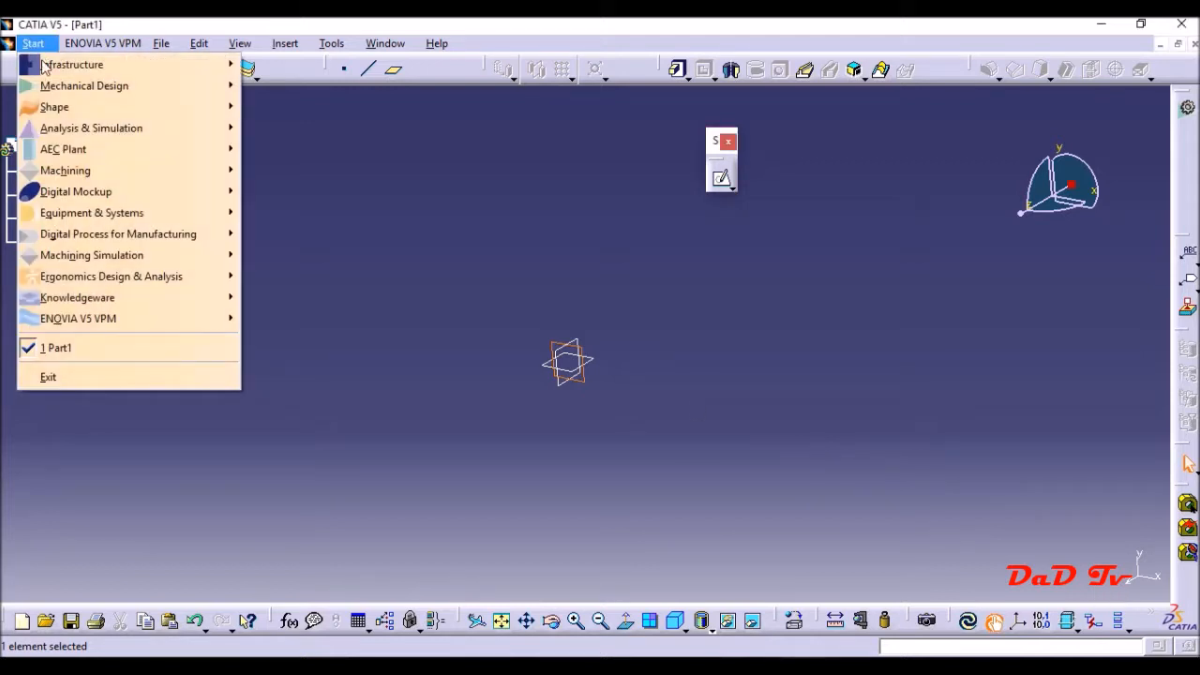
{"action": "mouse_move", "coordinate": [53, 94]}
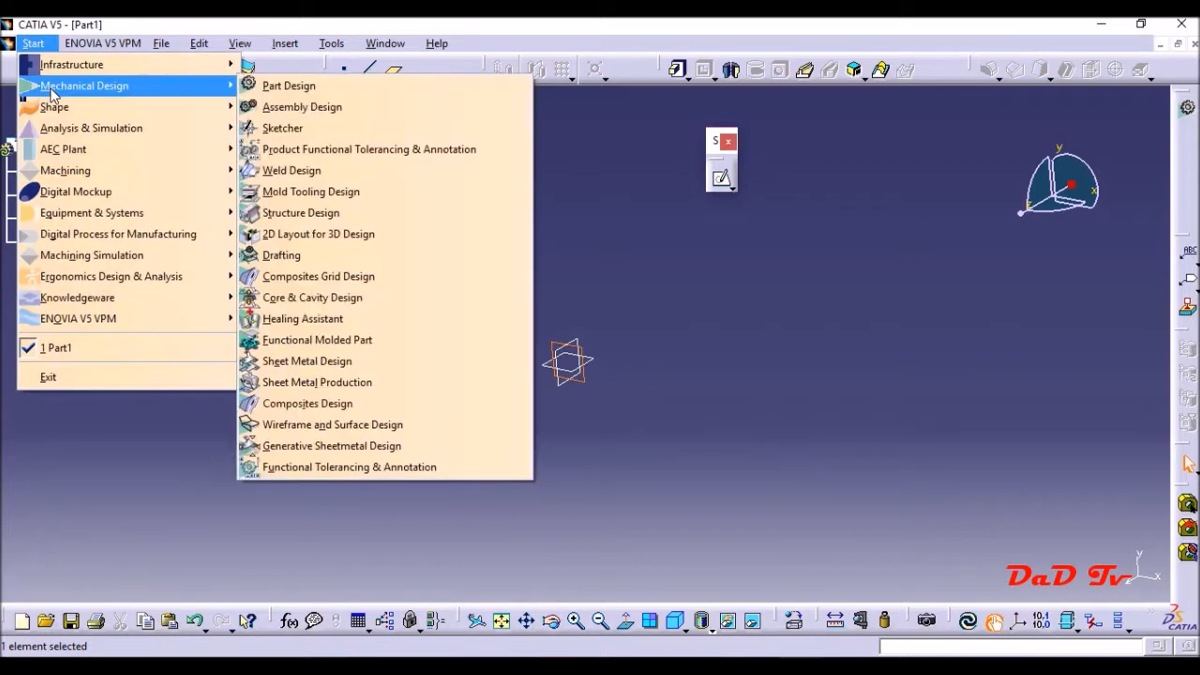
{"action": "left_click", "coordinate": [275, 94]}
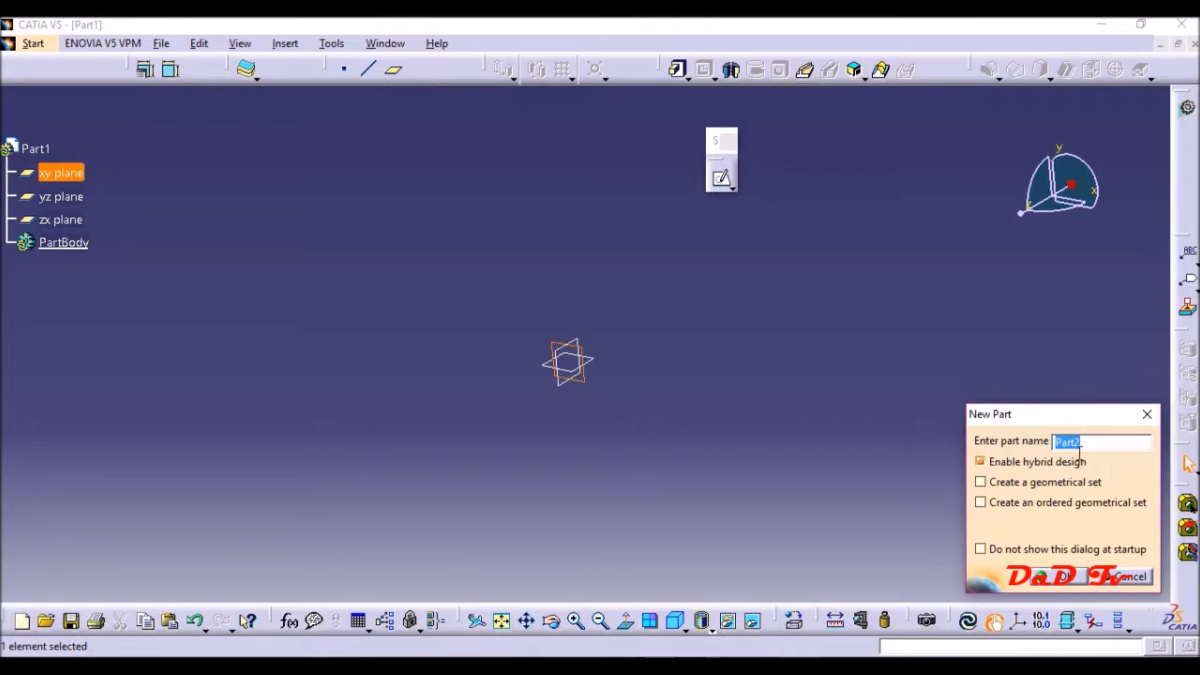
{"action": "left_click", "coordinate": [1147, 576]}
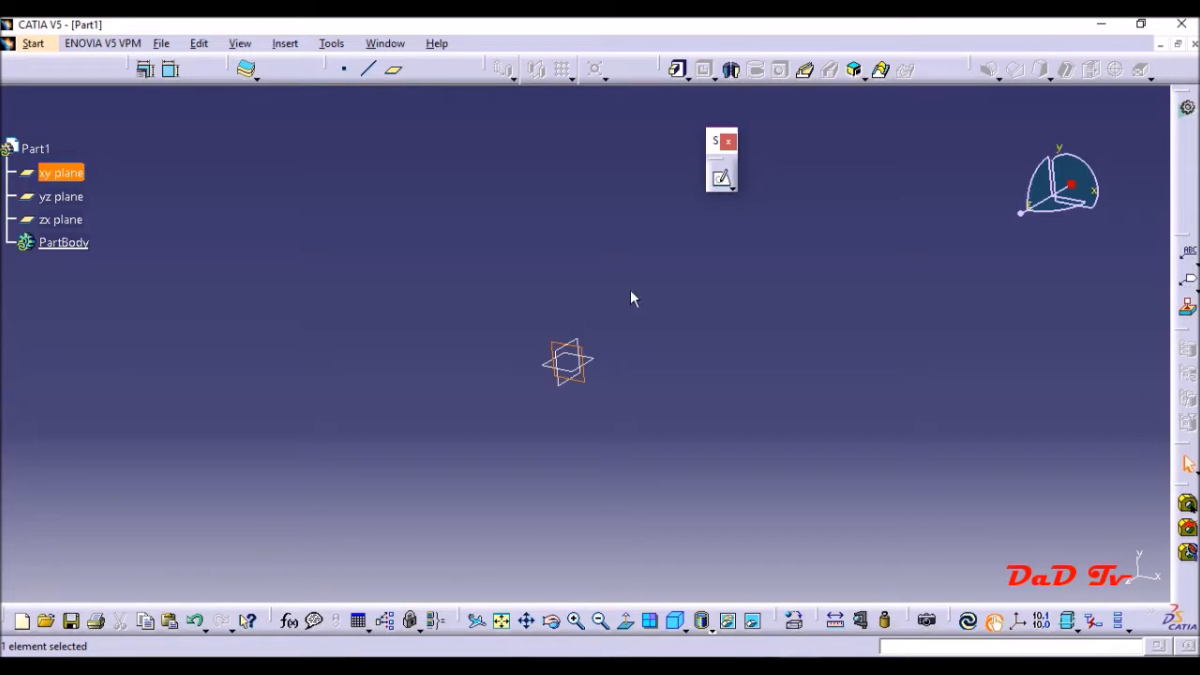
- Open a sketch on the xy plane and float the Operation, Profile and Constraint toolbars over the drawing area
{"action": "left_click", "coordinate": [723, 180]}
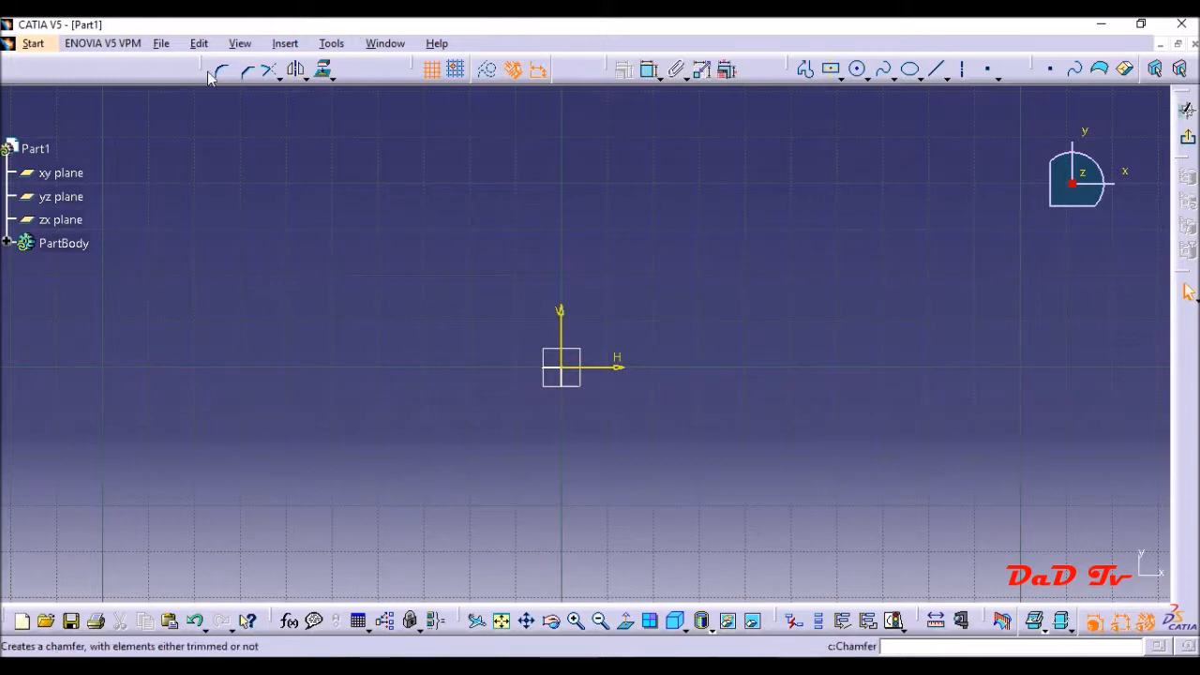
{"action": "left_click_drag", "start_coordinate": [204, 70], "coordinate": [143, 128]}
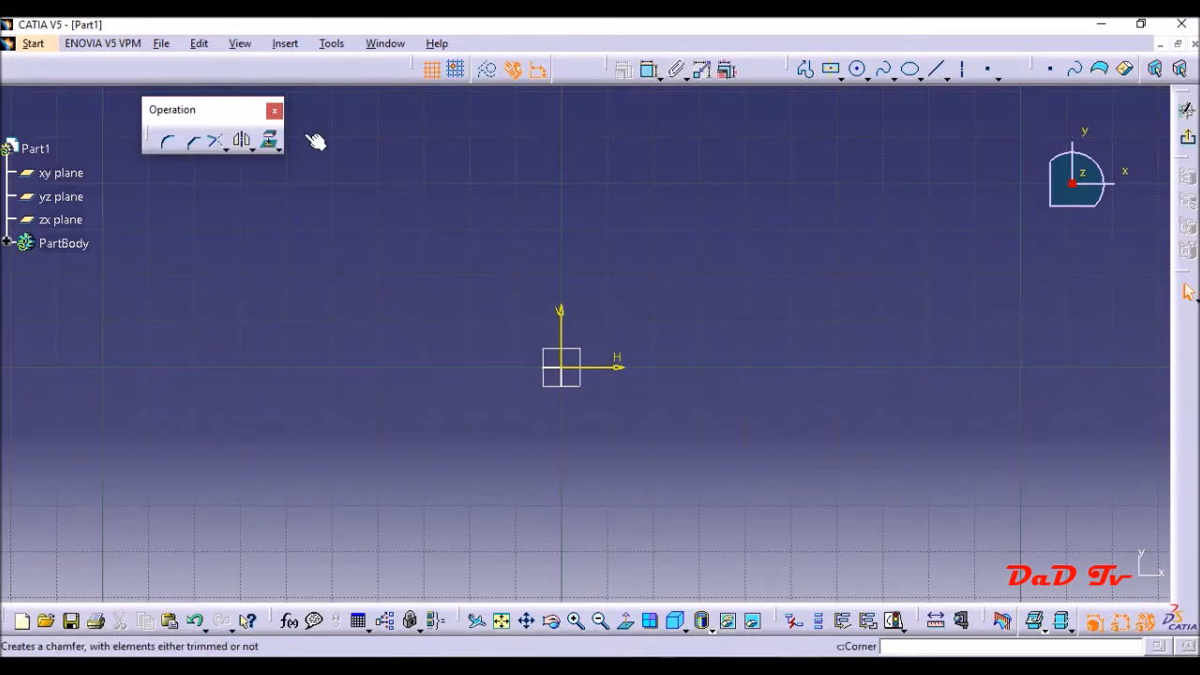
{"action": "left_click_drag", "start_coordinate": [792, 69], "coordinate": [808, 131]}
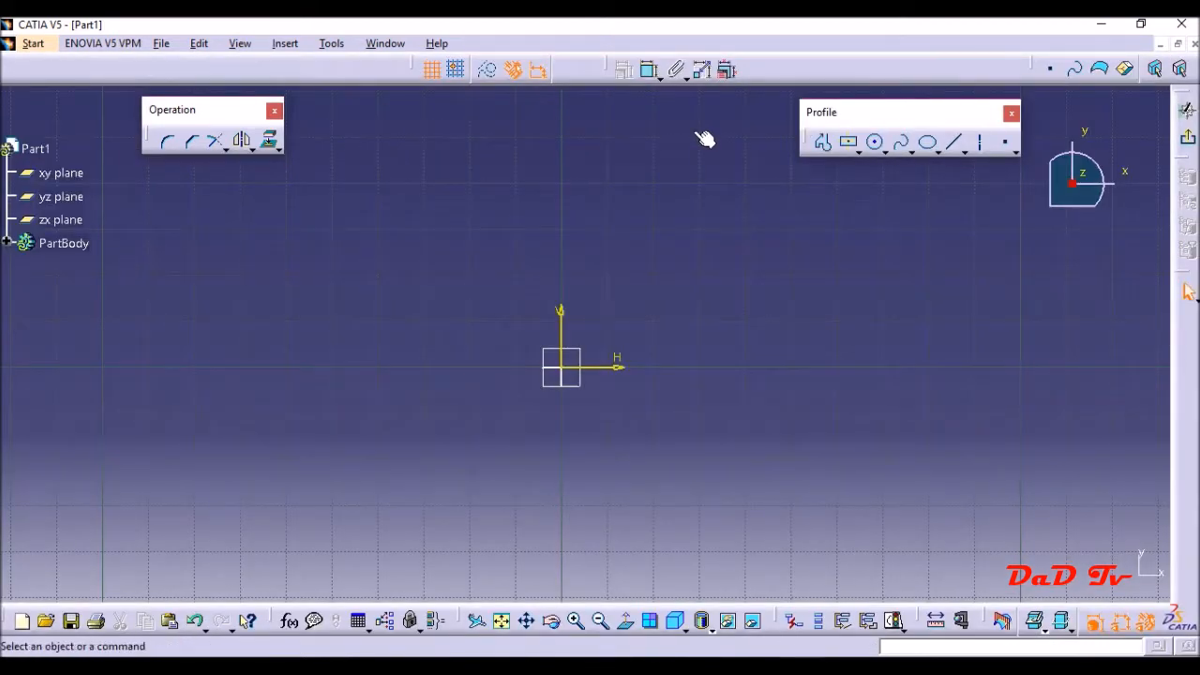
{"action": "left_click_drag", "start_coordinate": [602, 67], "coordinate": [494, 134]}
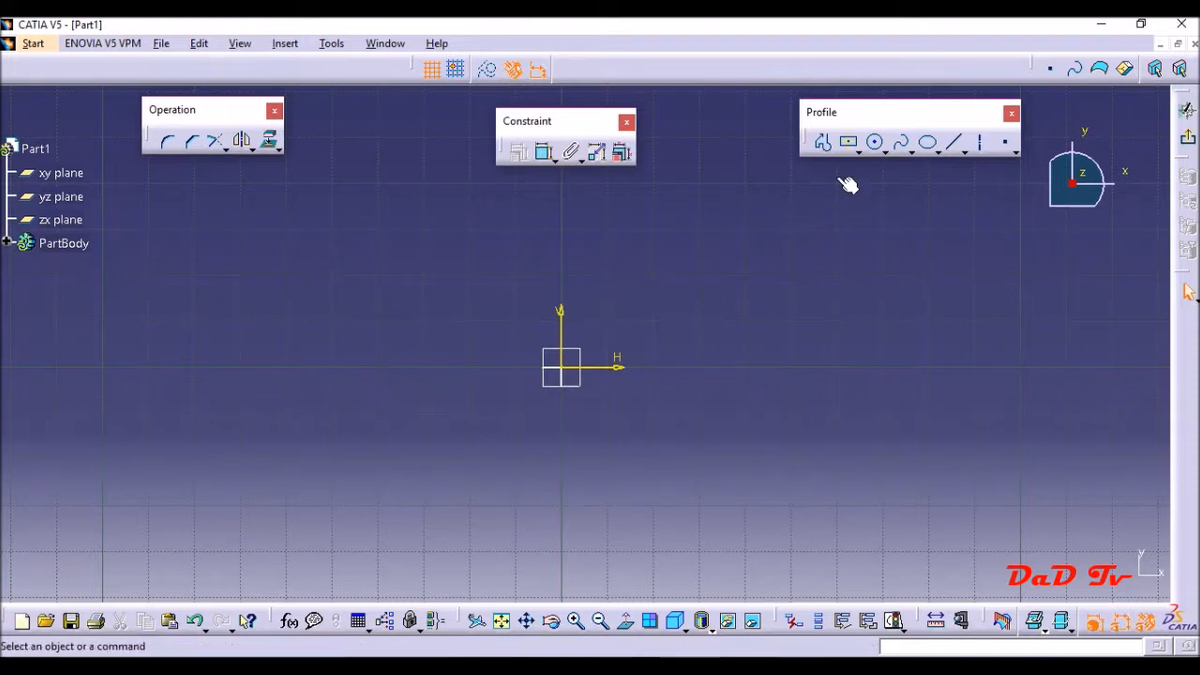
- Draw a centred rectangle about 64 mm wide and 40 mm high around the sketch origin
{"action": "left_click", "coordinate": [851, 144]}
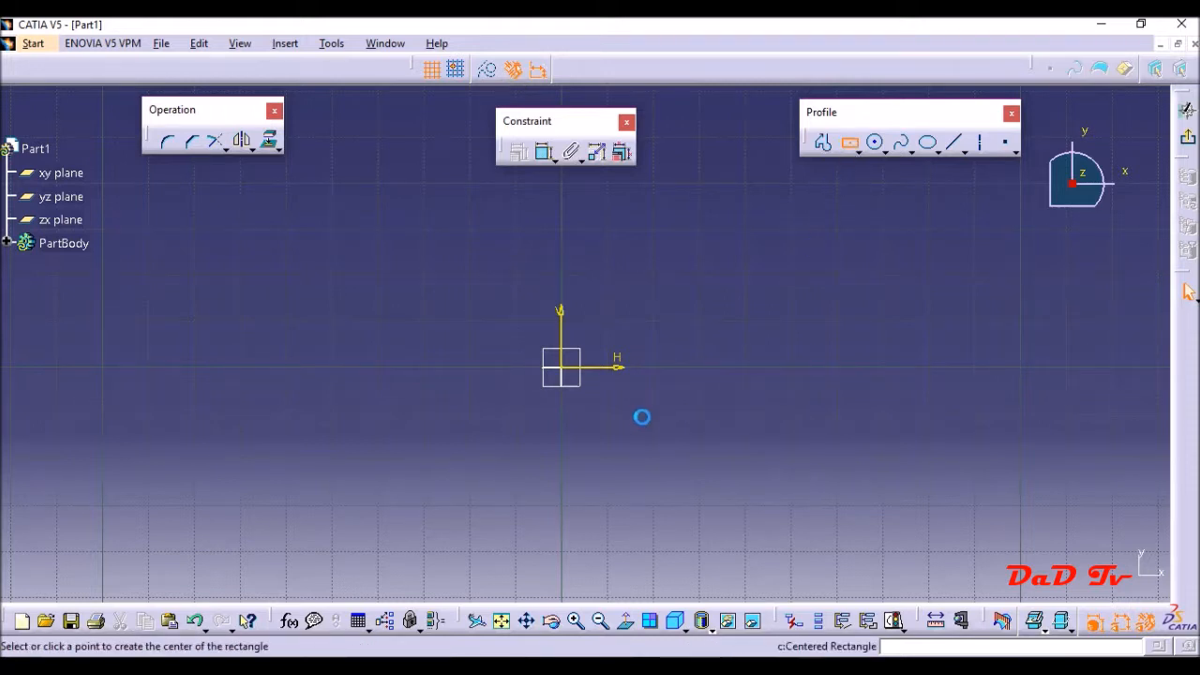
{"action": "left_click", "coordinate": [570, 373]}
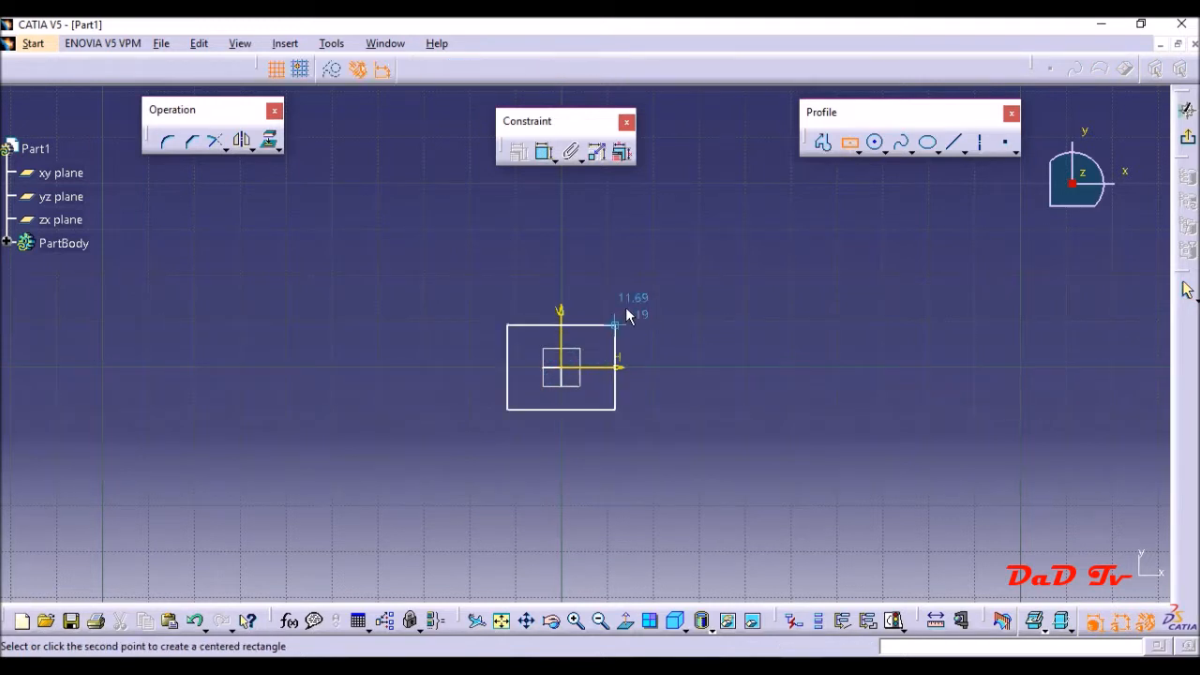
{"action": "left_click", "coordinate": [708, 276]}
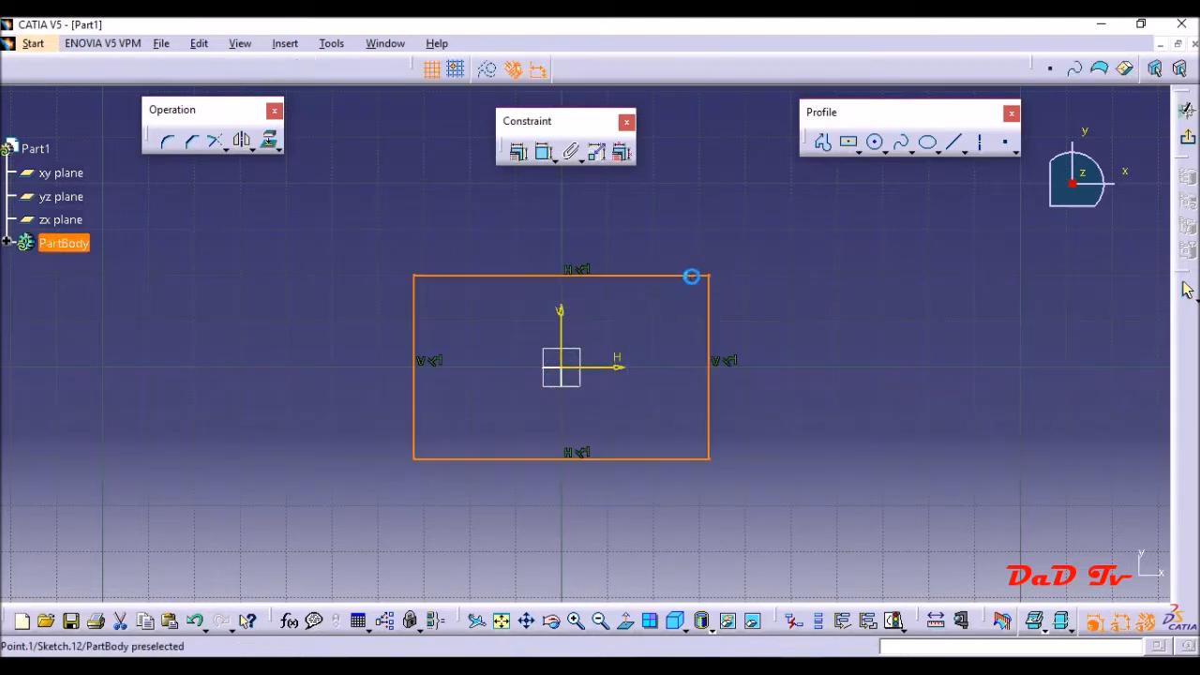
- Draw a second rectangle about 33 by 33 mm left of the centred one, with its upper-left corner at about H -92, V 18 mm
{"action": "left_click", "coordinate": [859, 150]}
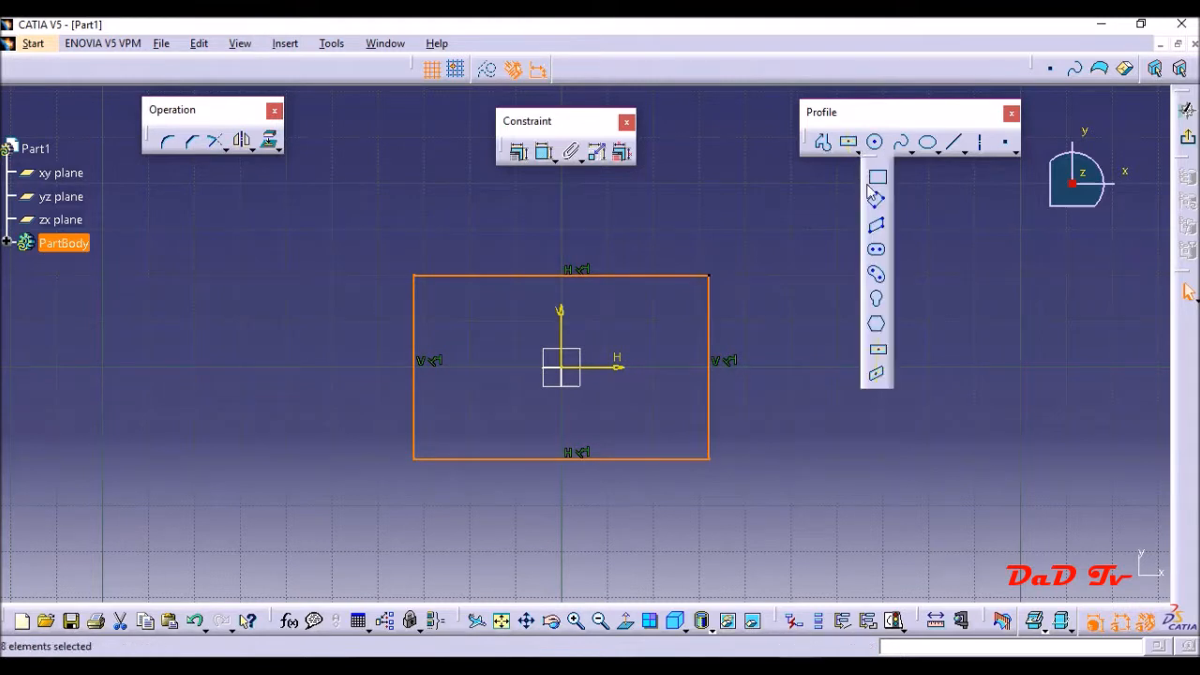
{"action": "left_click", "coordinate": [875, 179]}
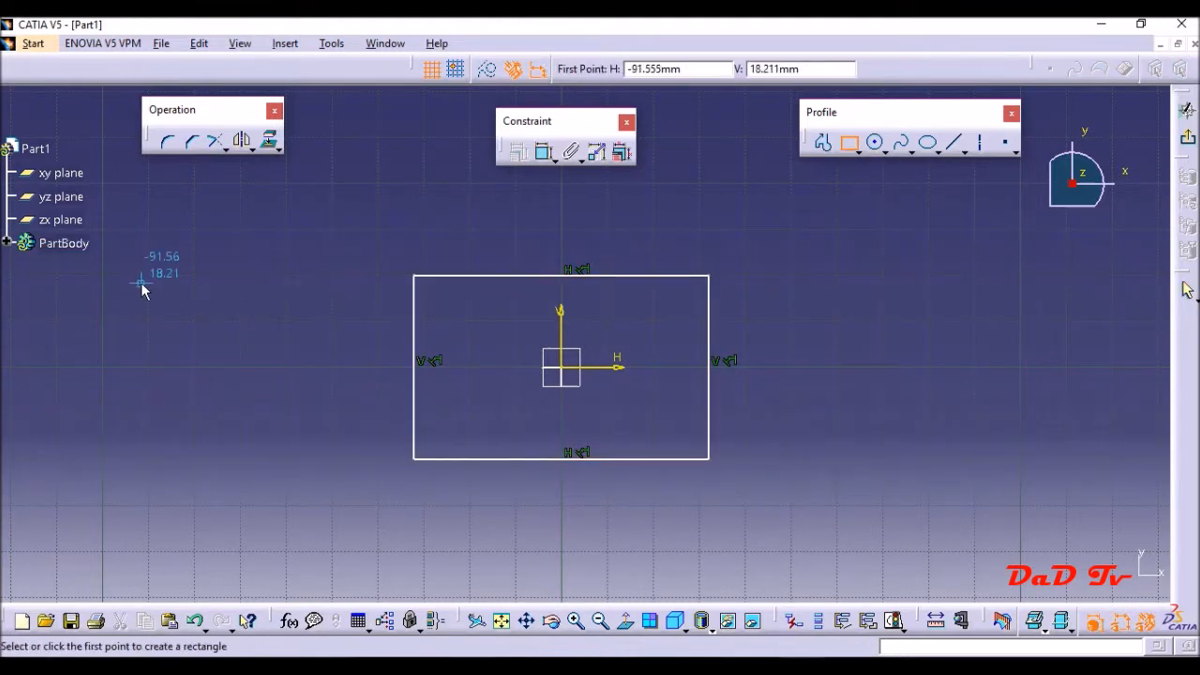
{"action": "left_click", "coordinate": [142, 283]}
{"action": "left_click", "coordinate": [292, 437]}
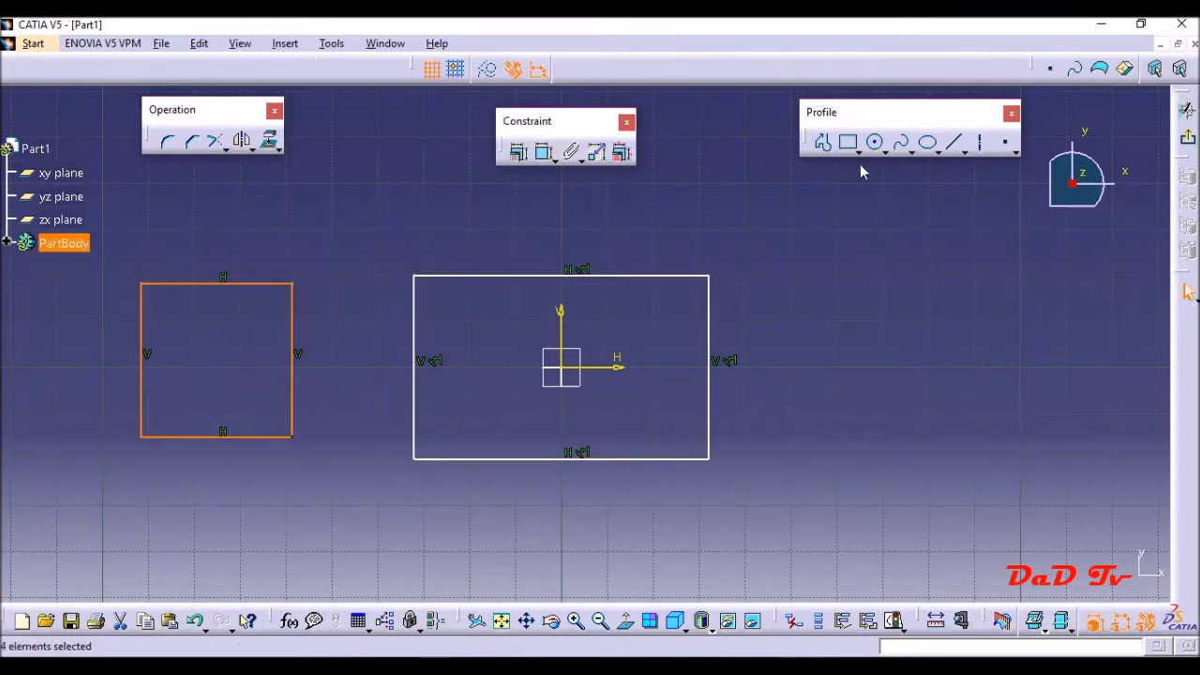
- Draw a circle to the right of the centred rectangle and a slightly sloped line about 36 mm long below the circle
{"action": "left_click", "coordinate": [875, 141]}
{"action": "left_click", "coordinate": [902, 335]}
{"action": "left_click", "coordinate": [937, 272]}
{"action": "left_click", "coordinate": [956, 141]}
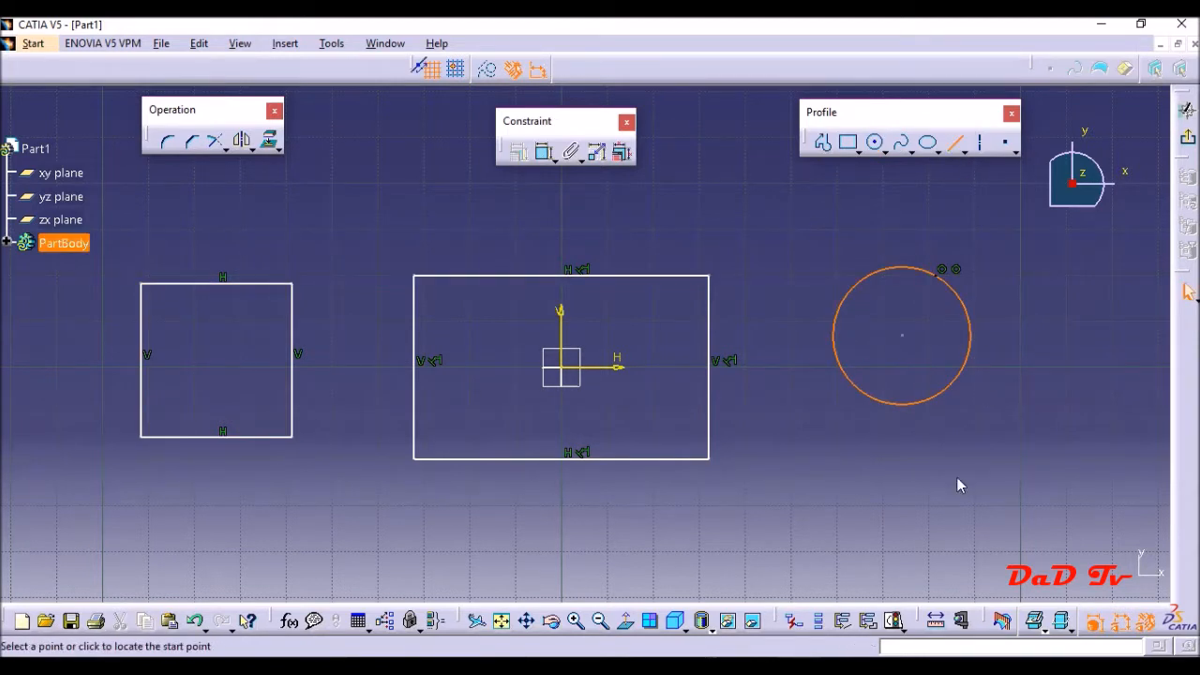
{"action": "left_click", "coordinate": [878, 516]}
{"action": "left_click", "coordinate": [1042, 498]}
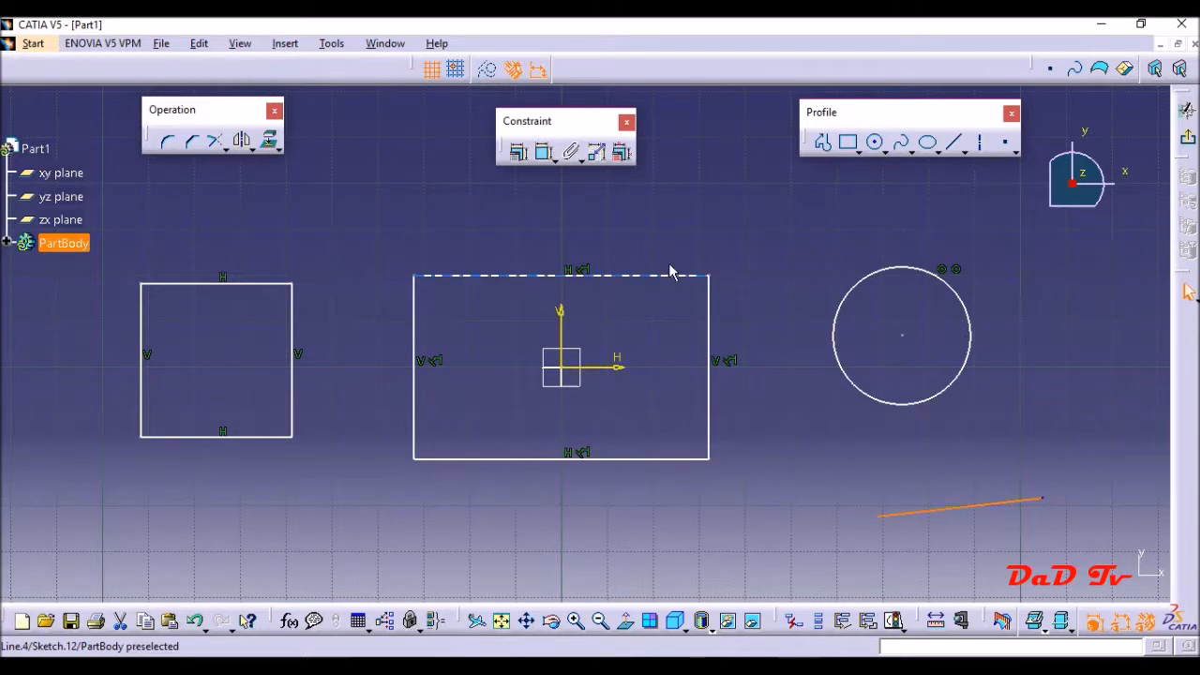
- Dimension the length of the sloped line below the circle and set it to 40 mm
{"action": "left_click", "coordinate": [238, 284]}
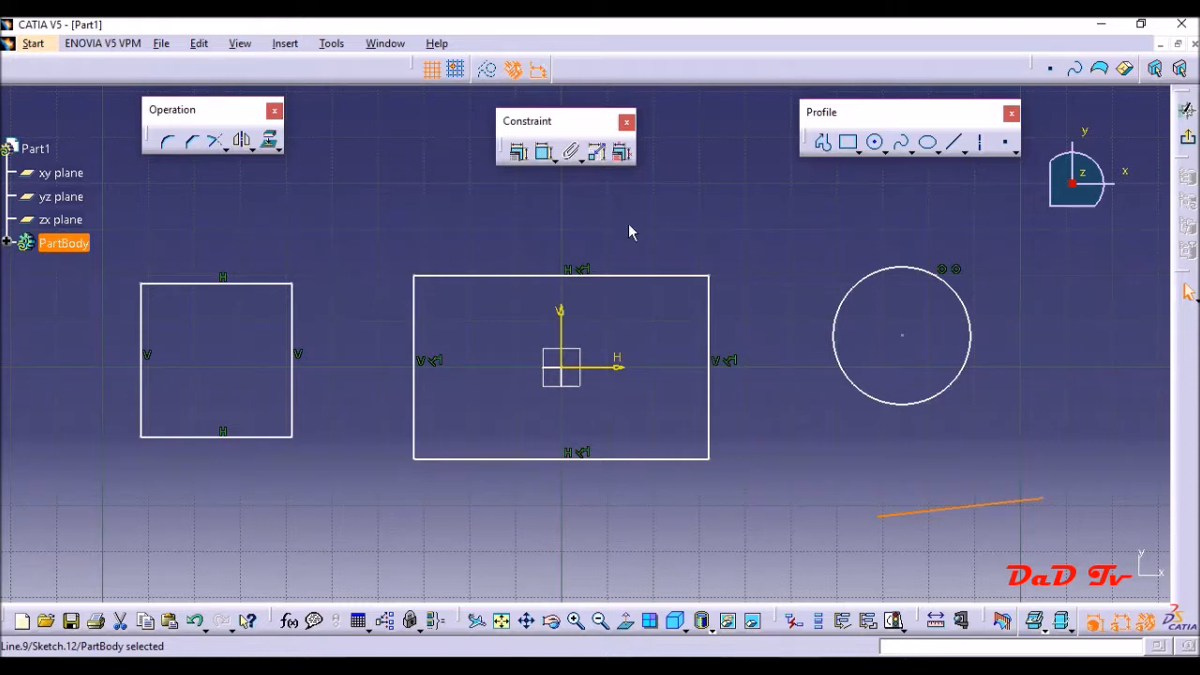
{"action": "left_click", "coordinate": [549, 159]}
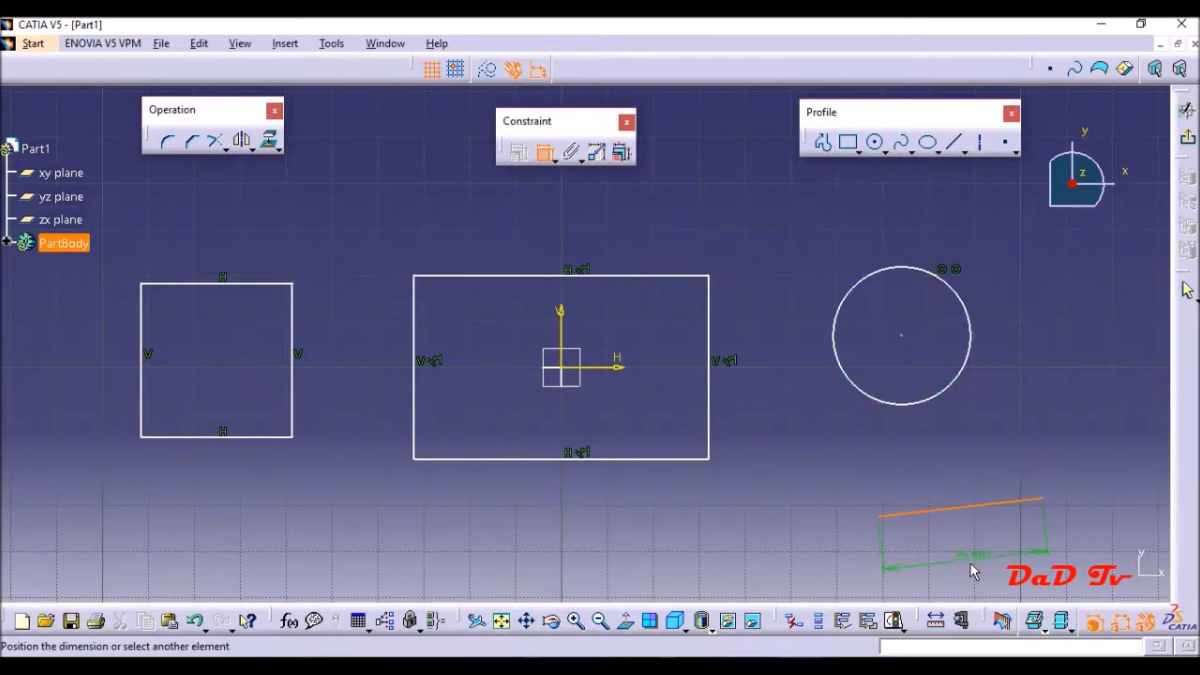
{"action": "left_click", "coordinate": [972, 572]}
{"action": "double_click", "coordinate": [967, 560]}
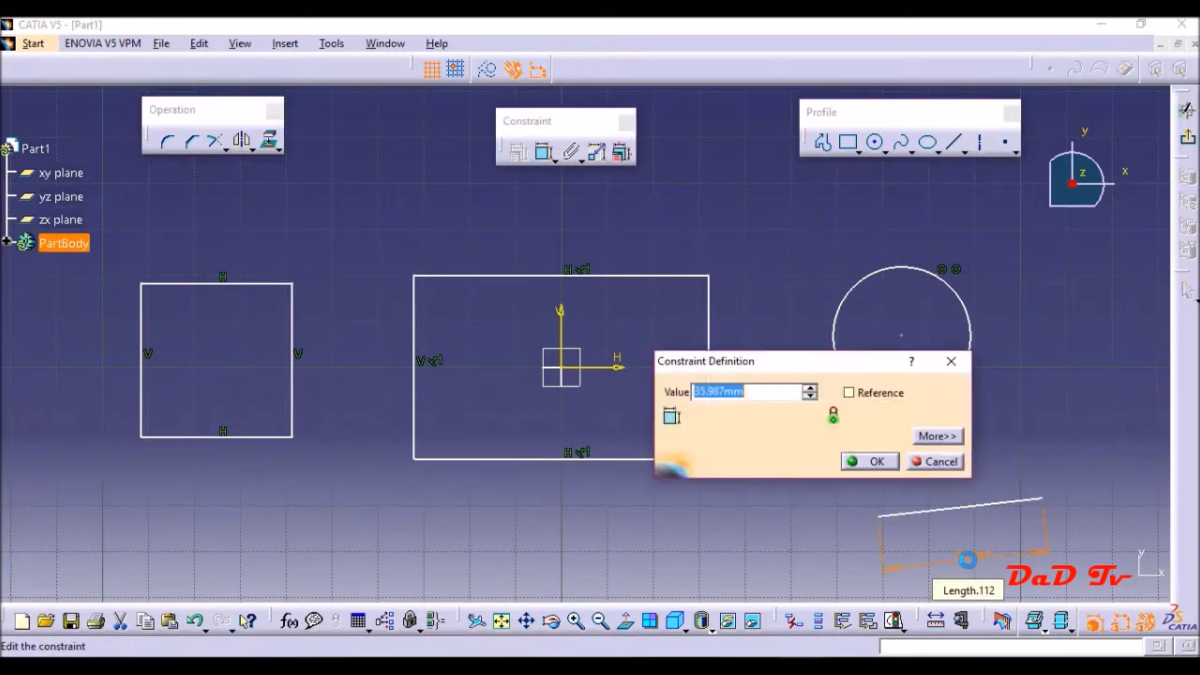
{"action": "type", "text": "40"}
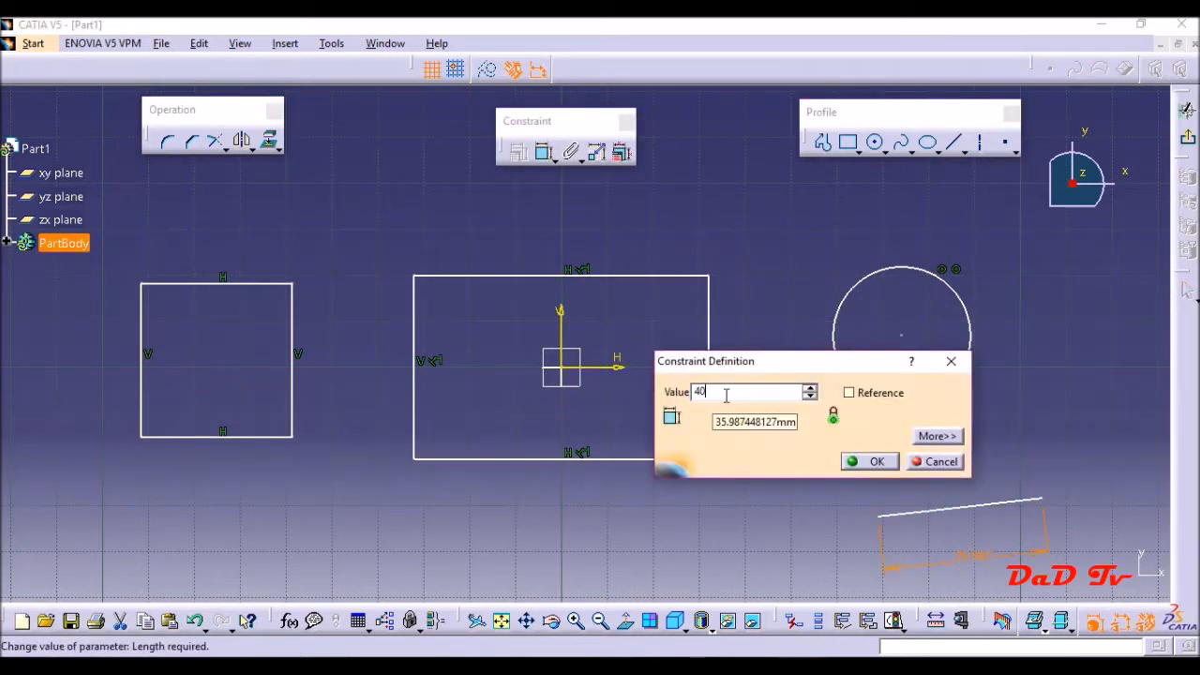
{"action": "key", "text": "Return"}
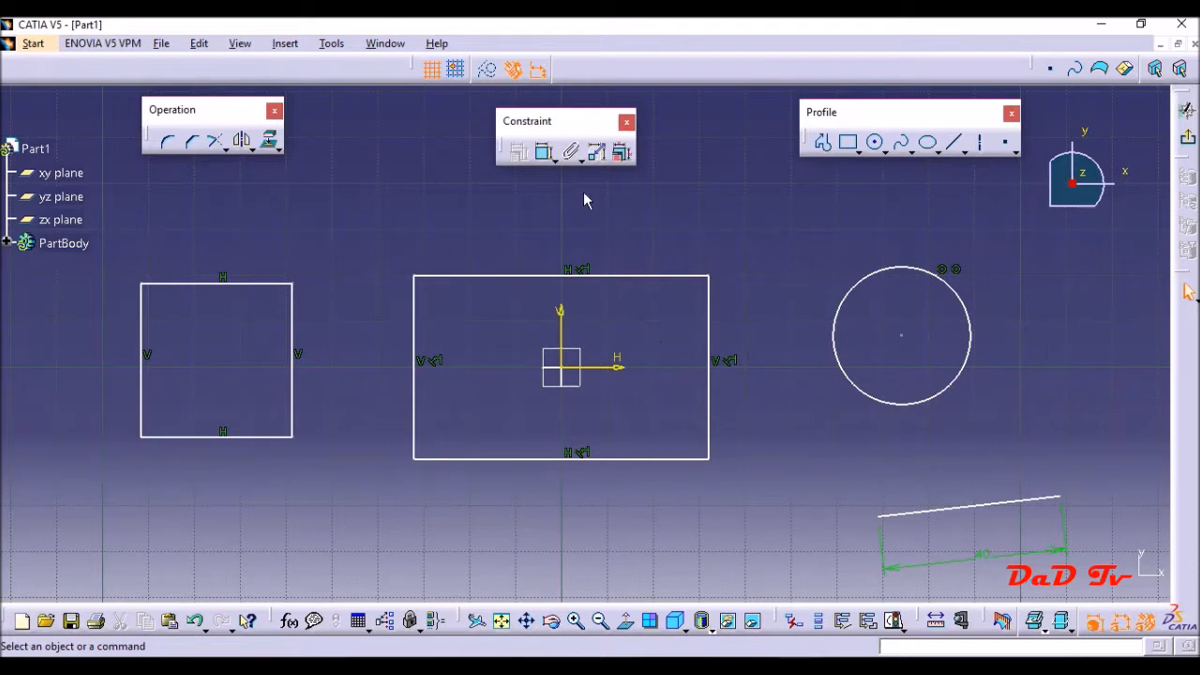
- Dimension the width and height of the centred rectangle, placing the dimensions above it and to its left
{"action": "left_click", "coordinate": [542, 151]}
{"action": "left_click", "coordinate": [543, 152]}
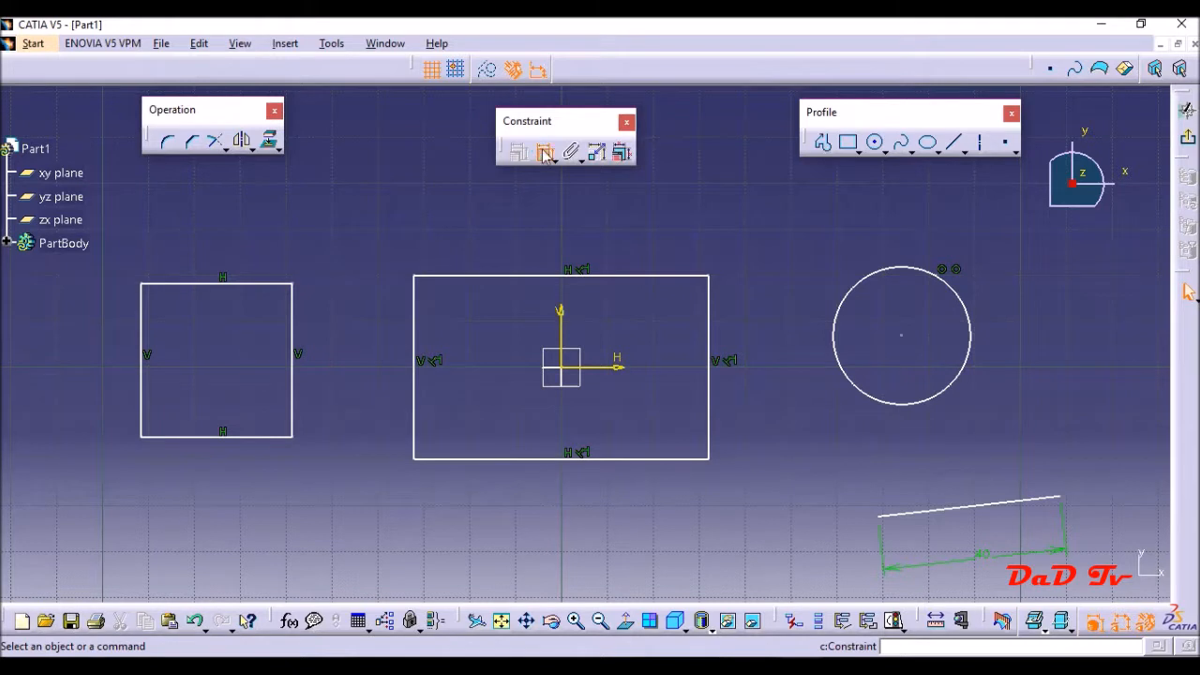
{"action": "left_click", "coordinate": [544, 152]}
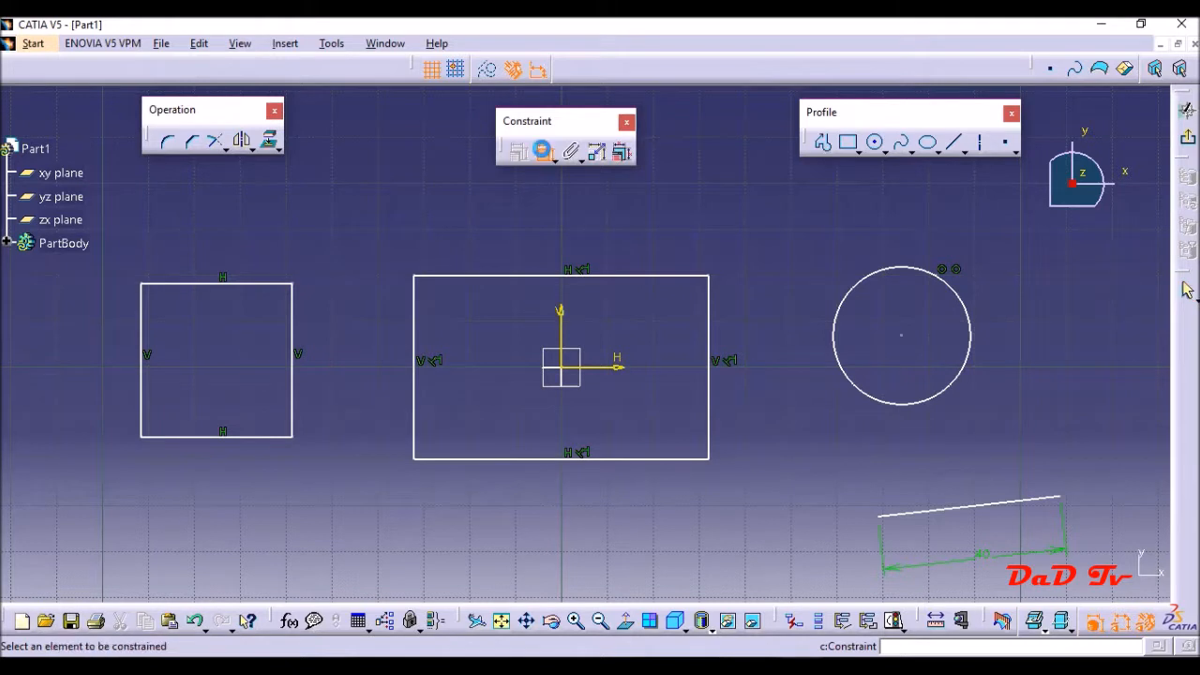
{"action": "left_click", "coordinate": [534, 275]}
{"action": "left_click", "coordinate": [547, 221]}
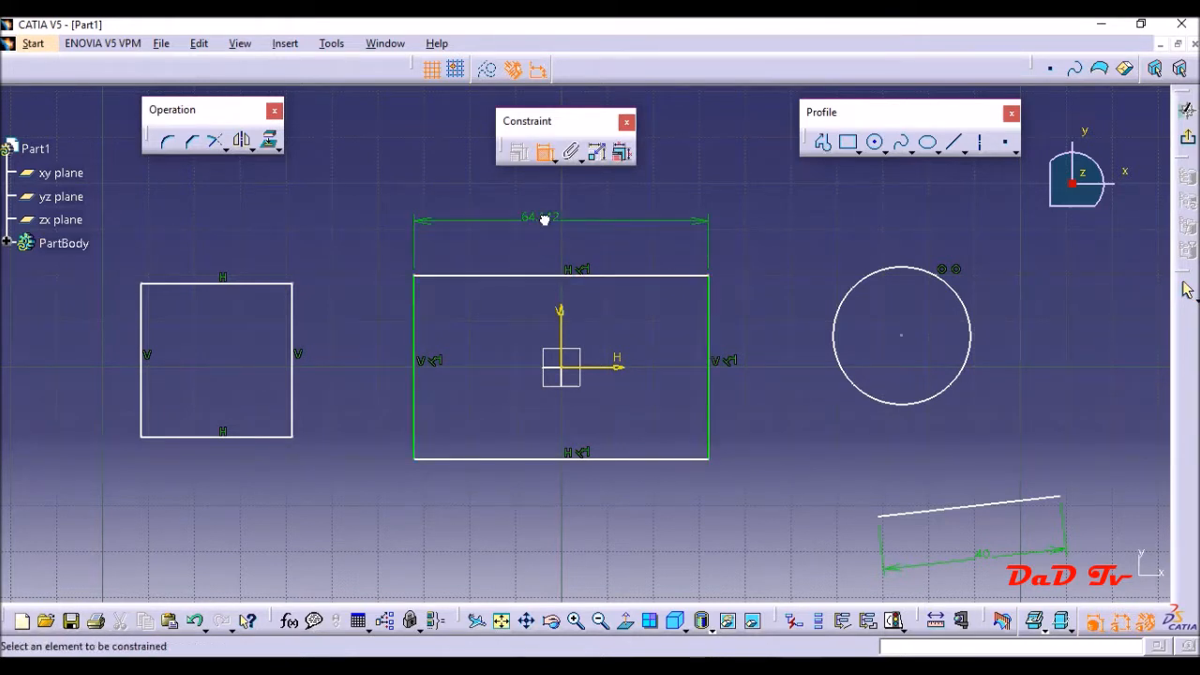
{"action": "left_click", "coordinate": [414, 420]}
{"action": "left_click", "coordinate": [364, 394]}
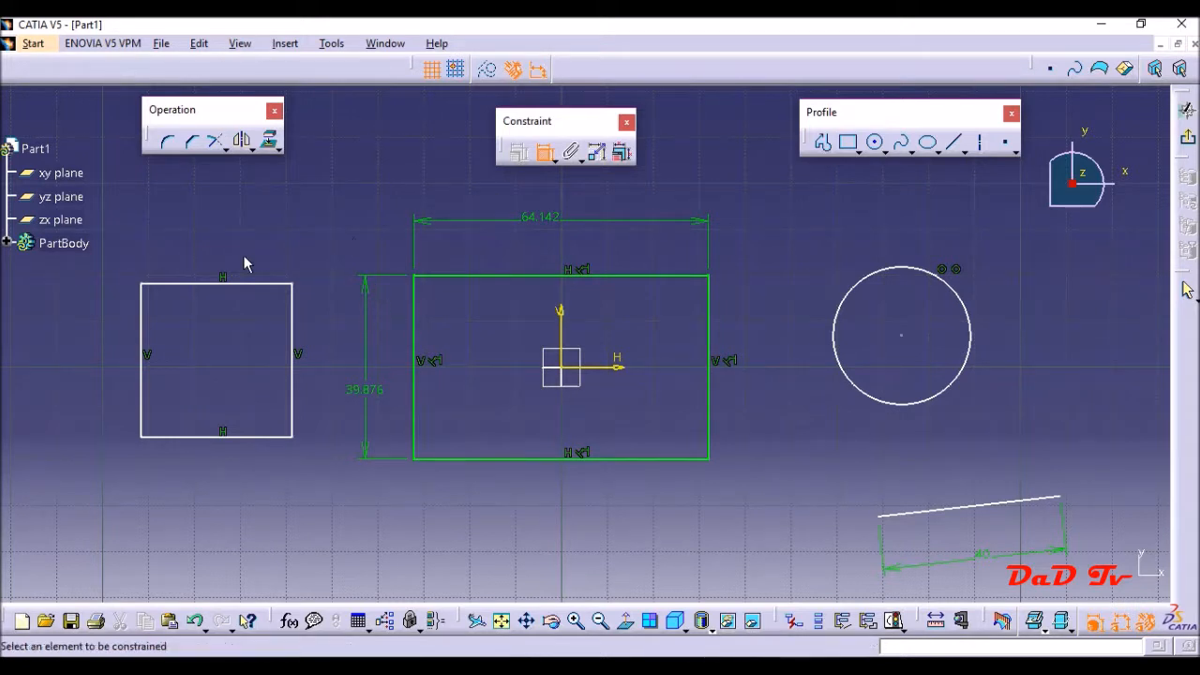
- Dimension the width and height of the smaller rectangle on the left, placing the dimensions above and beside it
{"action": "left_click", "coordinate": [173, 281]}
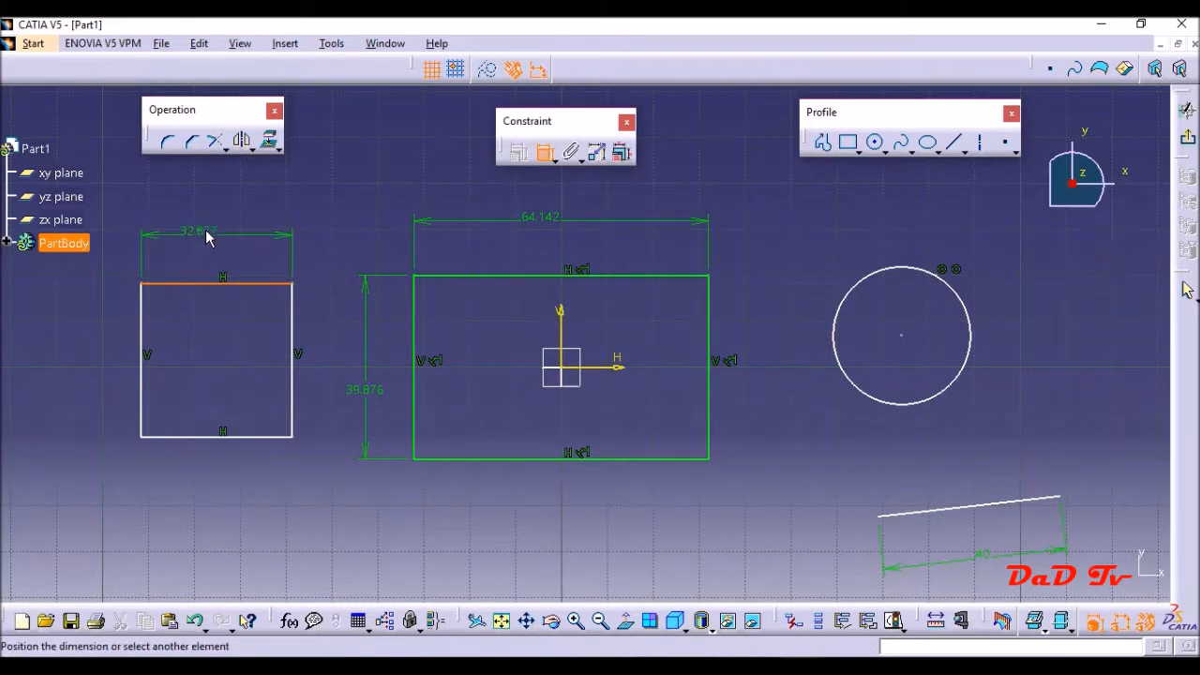
{"action": "left_click", "coordinate": [205, 239]}
{"action": "left_click", "coordinate": [142, 328]}
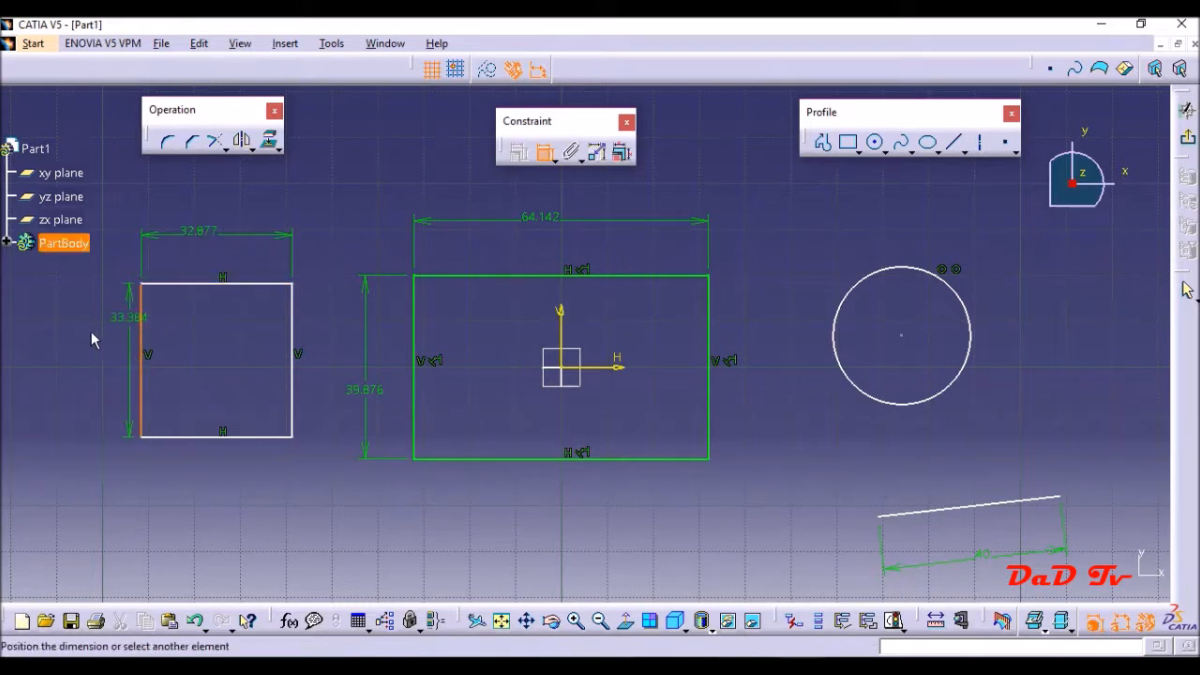
{"action": "left_click", "coordinate": [56, 344]}
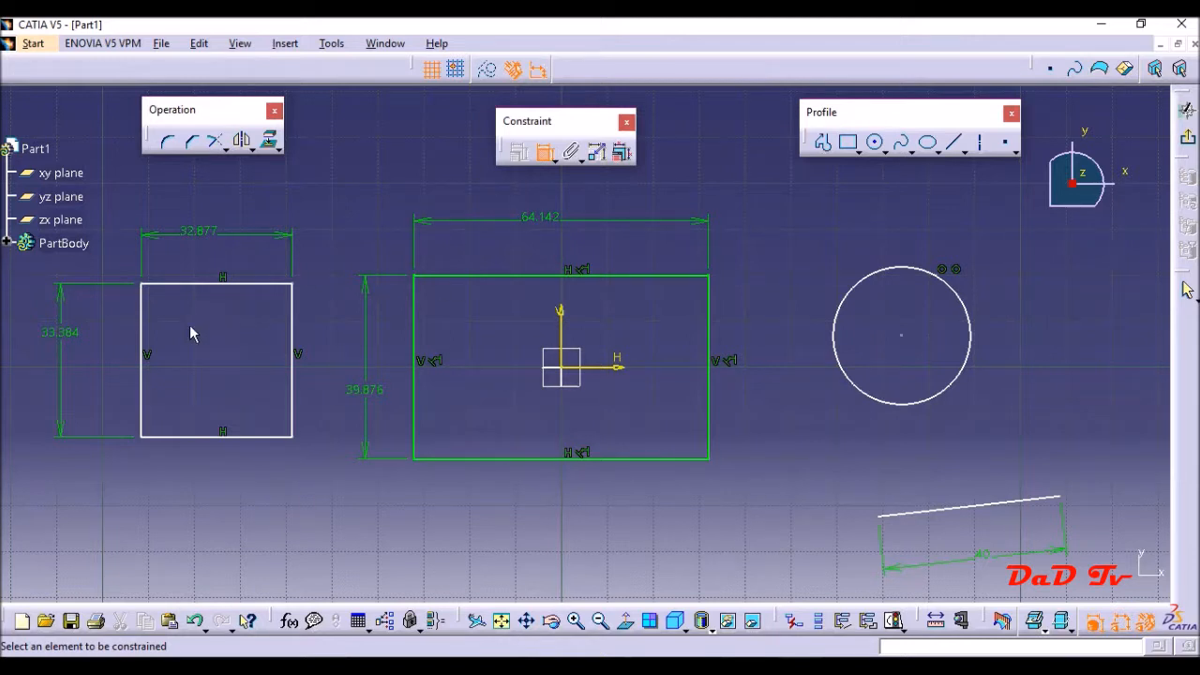
- Dimension the smaller rectangle's position from its left edge to the vertical axis and from its top edge to the horizontal axis
{"action": "left_click", "coordinate": [142, 324]}
{"action": "left_click", "coordinate": [562, 336]}
{"action": "left_click", "coordinate": [188, 520]}
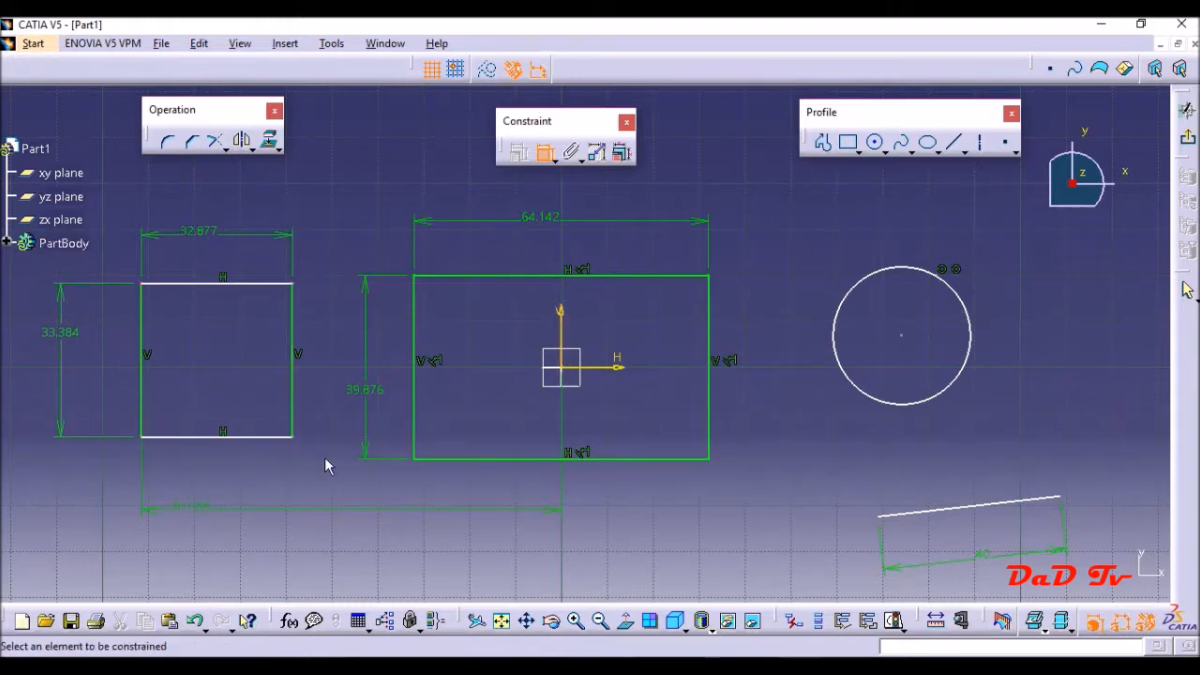
{"action": "left_click", "coordinate": [238, 284]}
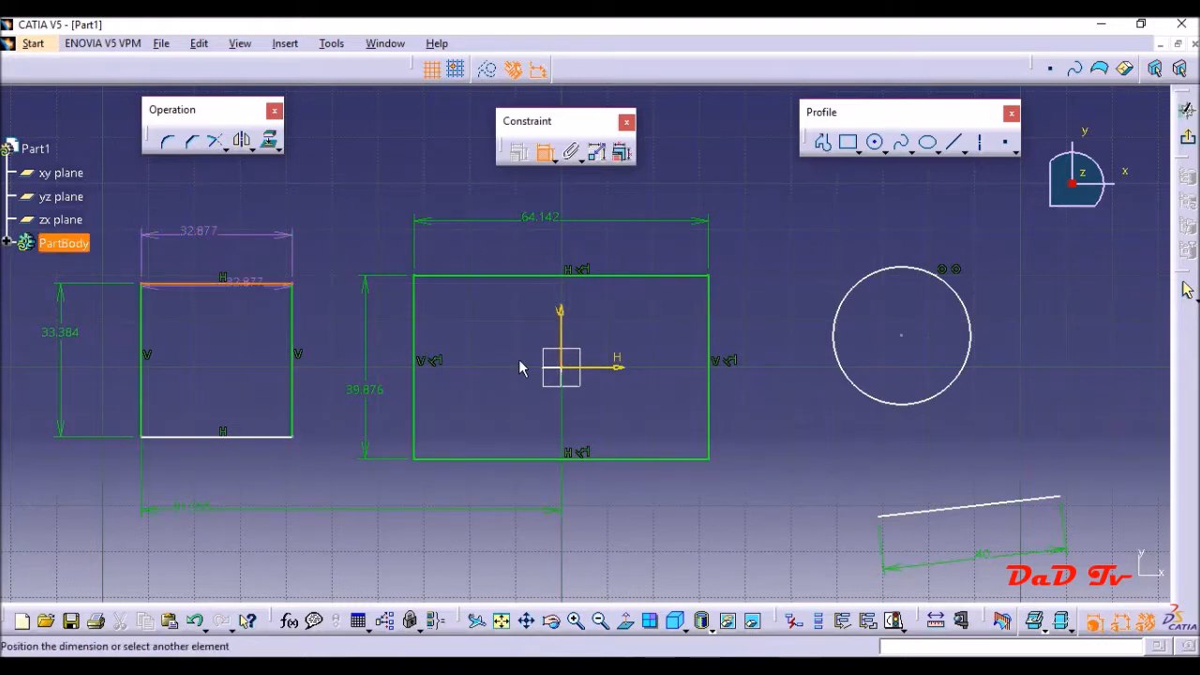
{"action": "left_click", "coordinate": [608, 368]}
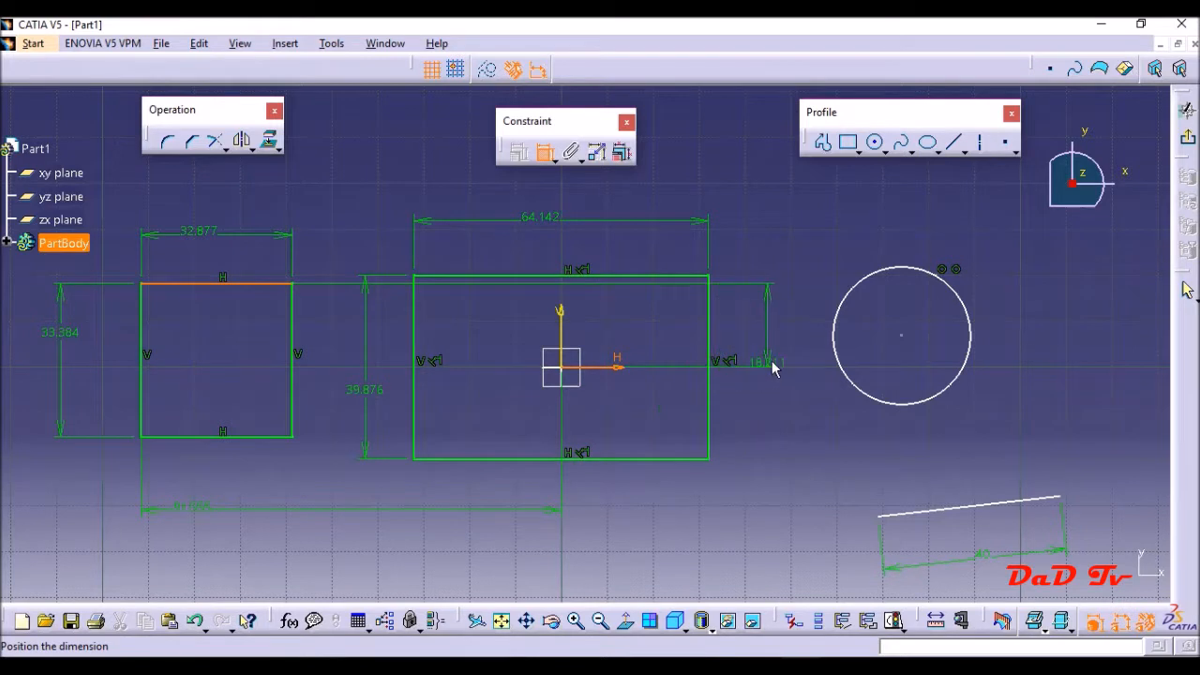
{"action": "left_click", "coordinate": [324, 330]}
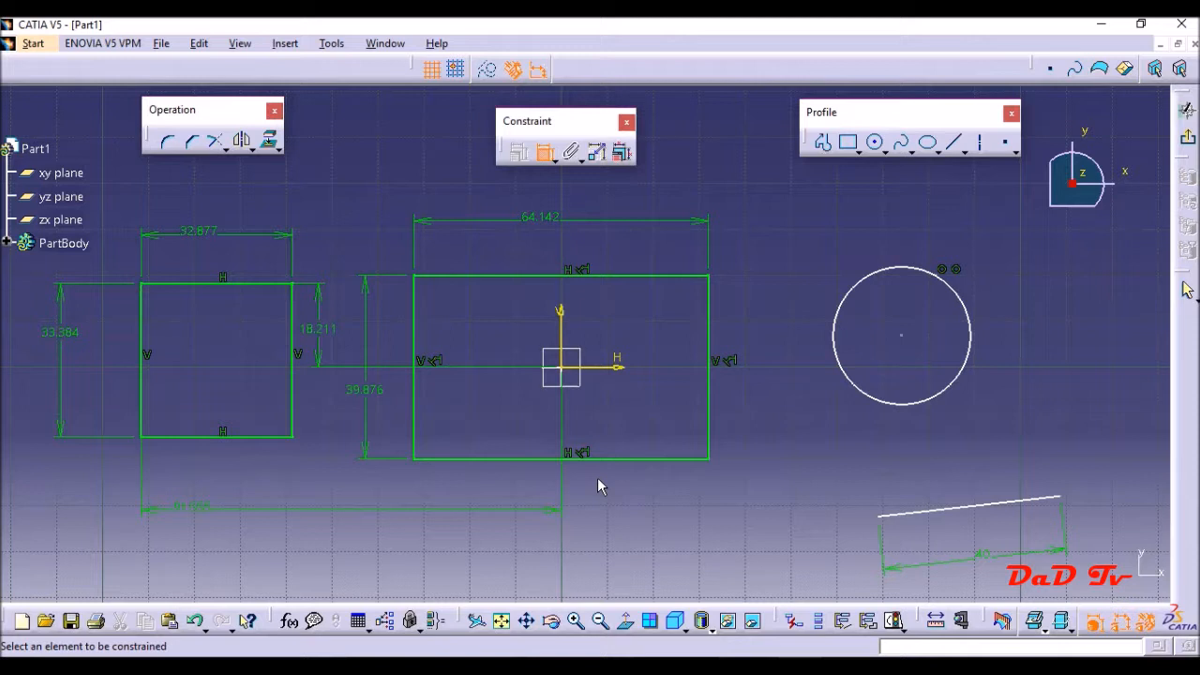
- Try an angle constraint between the smaller rectangle's bottom and right edges, and undo it
{"action": "left_click", "coordinate": [271, 437]}
{"action": "left_click", "coordinate": [293, 418]}
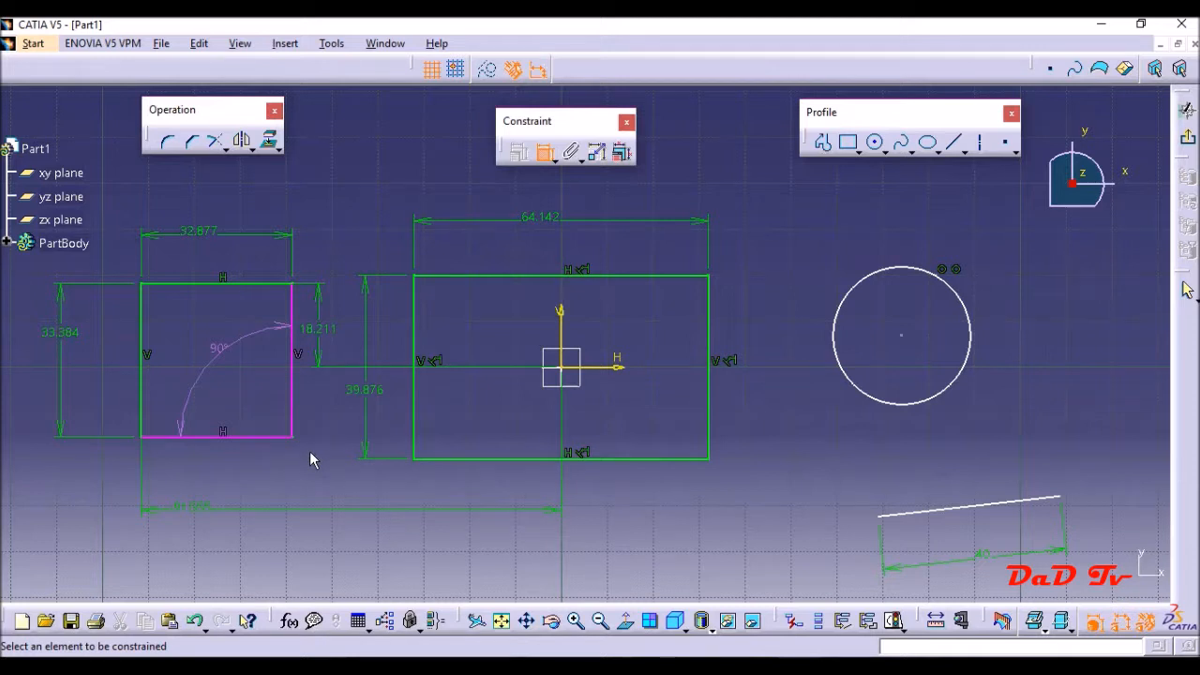
{"action": "left_click", "coordinate": [547, 151]}
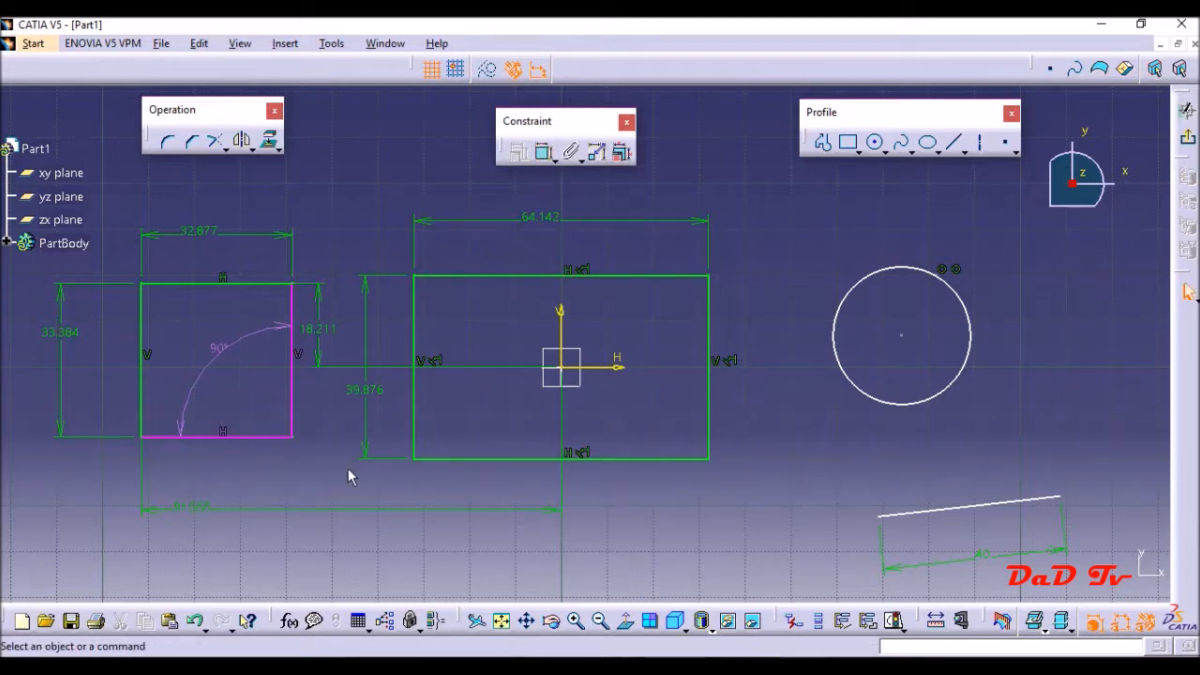
{"action": "key", "text": "ctrl+z"}
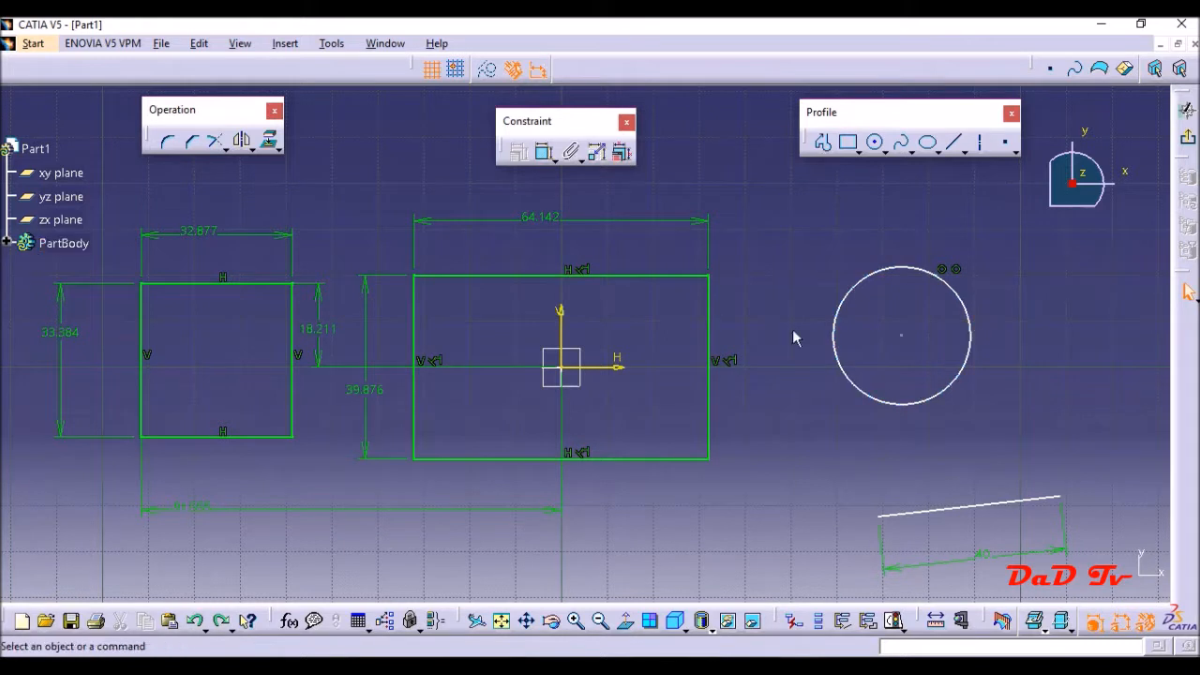
- Dimension the circle's diameter, placing the dimension above it, and set the value to 30 mm
{"action": "left_click", "coordinate": [546, 154]}
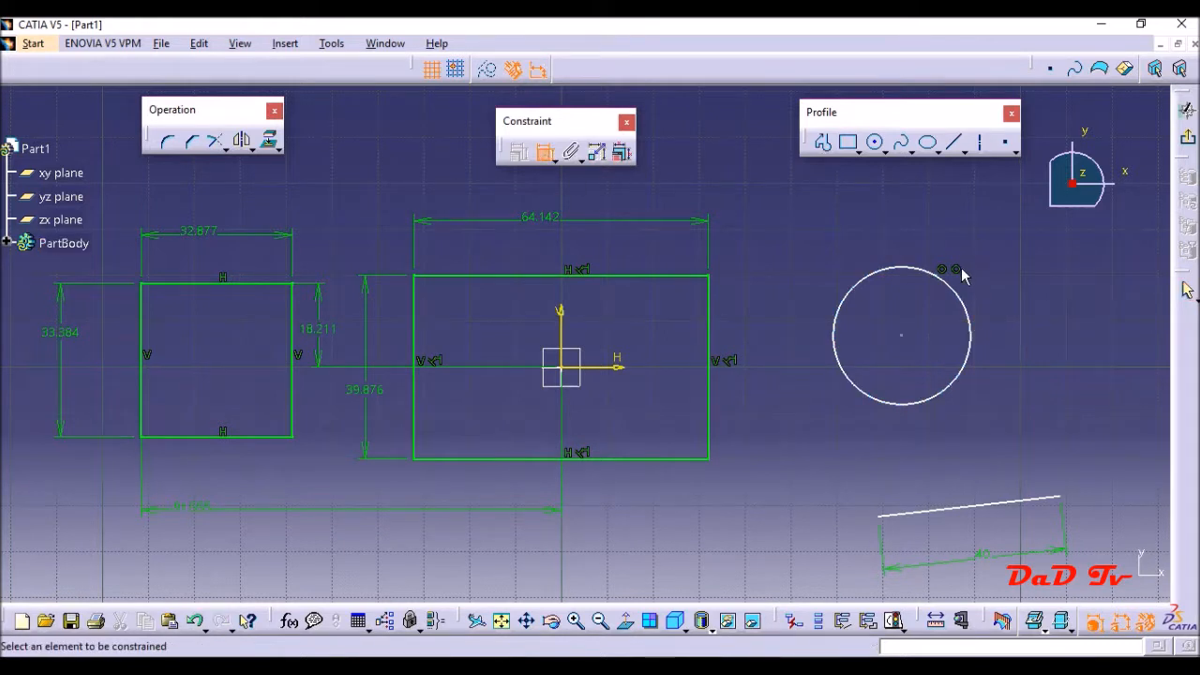
{"action": "left_click", "coordinate": [957, 292]}
{"action": "left_click", "coordinate": [999, 223]}
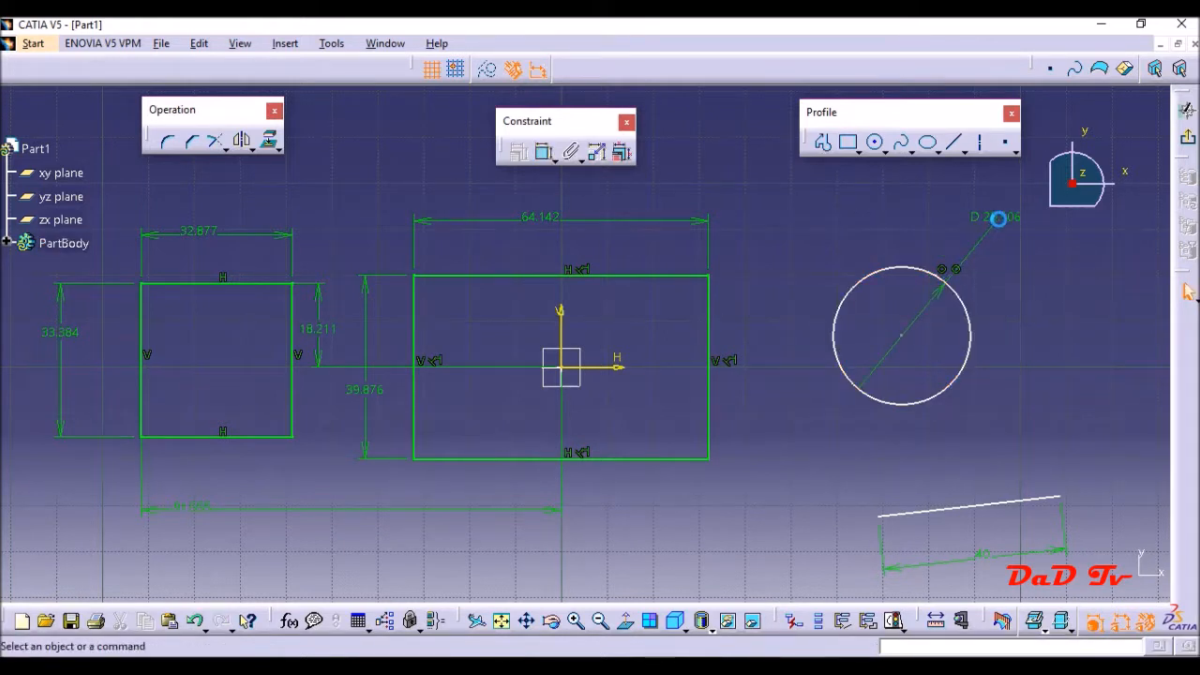
{"action": "double_click", "coordinate": [1004, 225]}
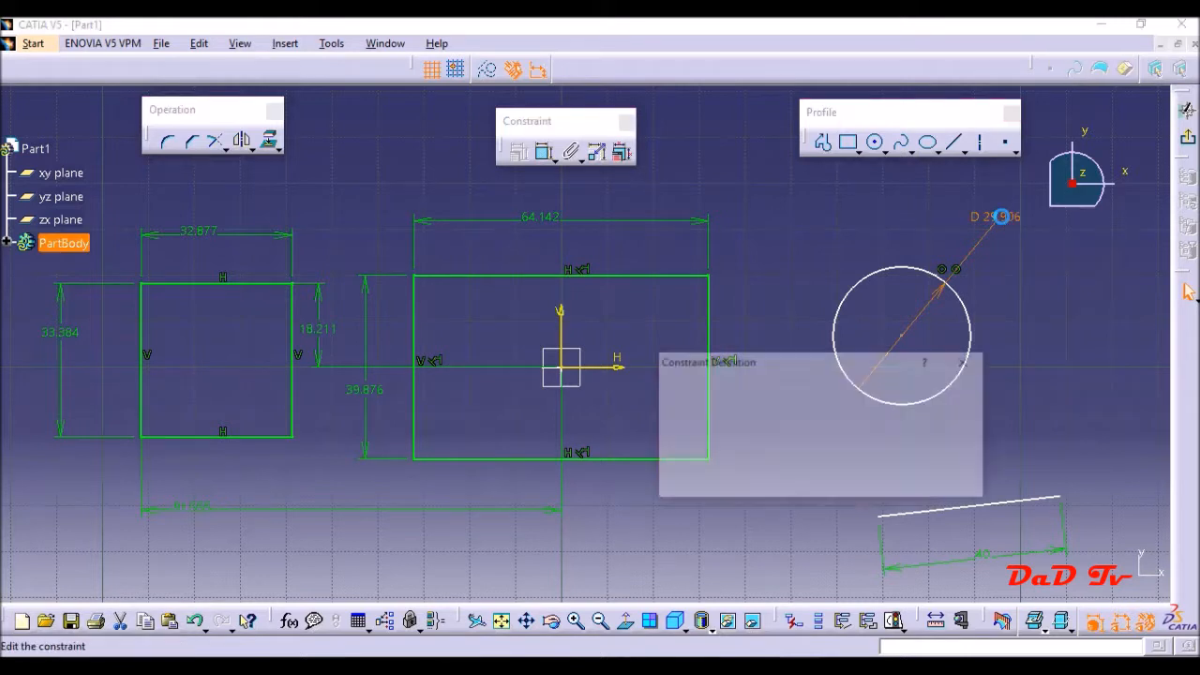
{"action": "left_click", "coordinate": [823, 435]}
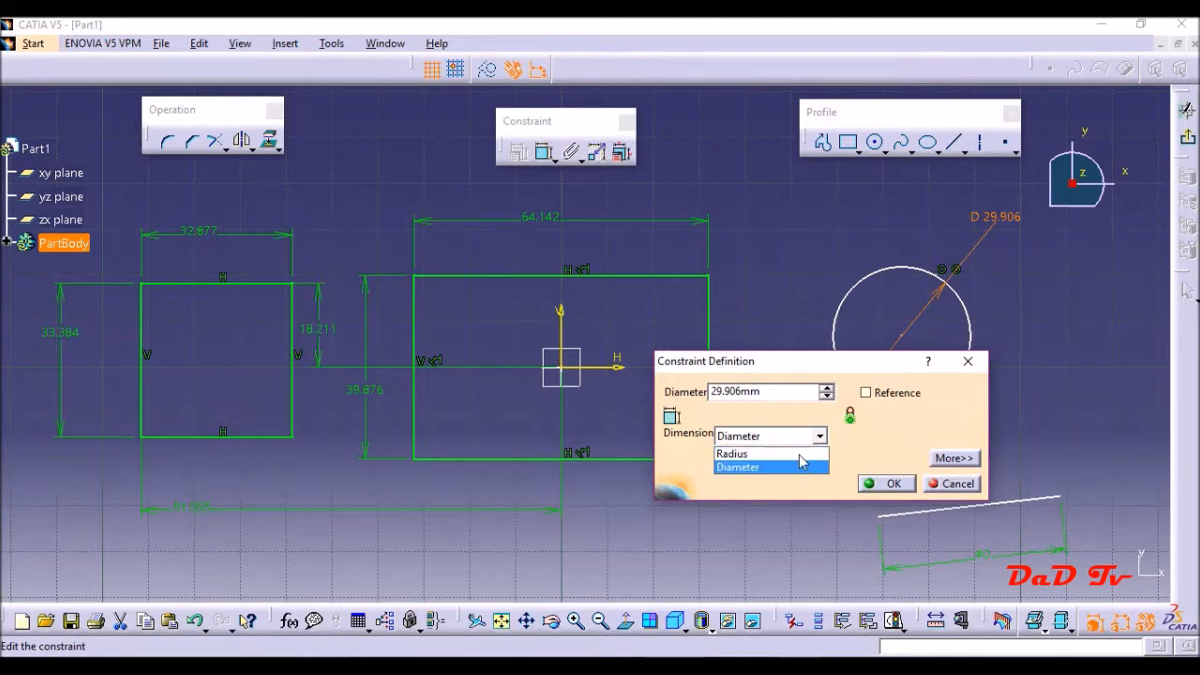
{"action": "left_click", "coordinate": [785, 392]}
{"action": "left_click_drag", "start_coordinate": [785, 392], "coordinate": [709, 392]}
{"action": "type", "text": "30"}
{"action": "key", "text": "Return"}
{"action": "left_click", "coordinate": [825, 471]}
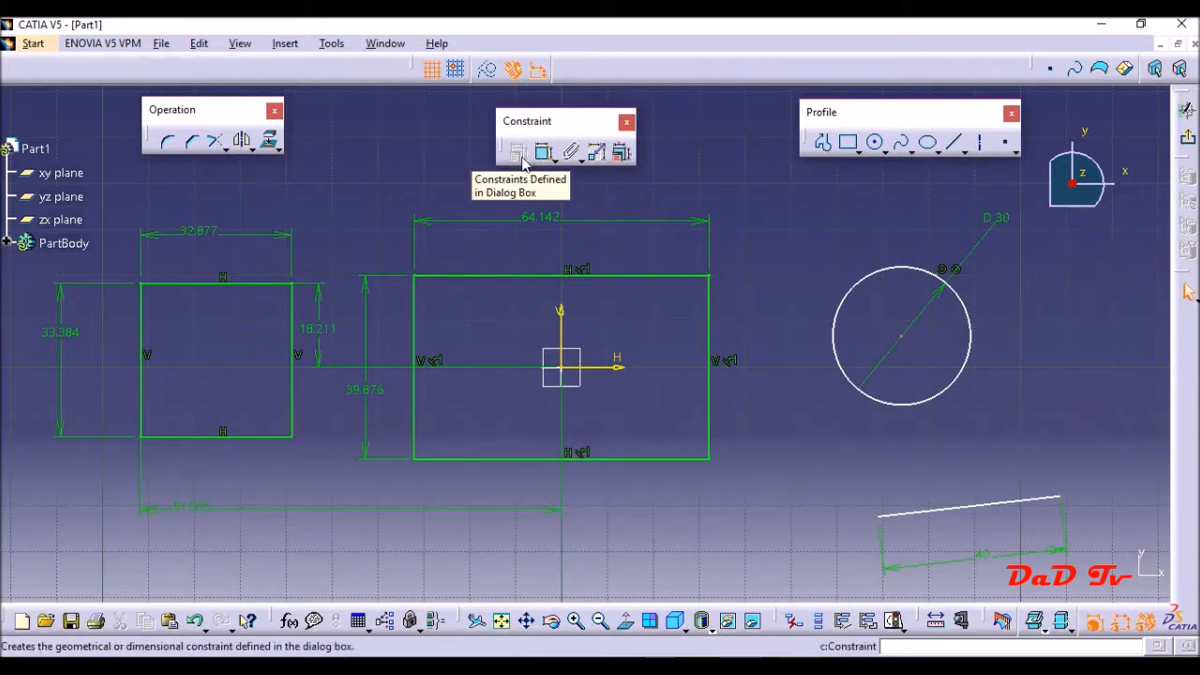
- Undo the dimensions, the circle, the 40 mm line and the smaller rectangle, keeping only the centred rectangle
{"action": "key", "text": "ctrl+z"}
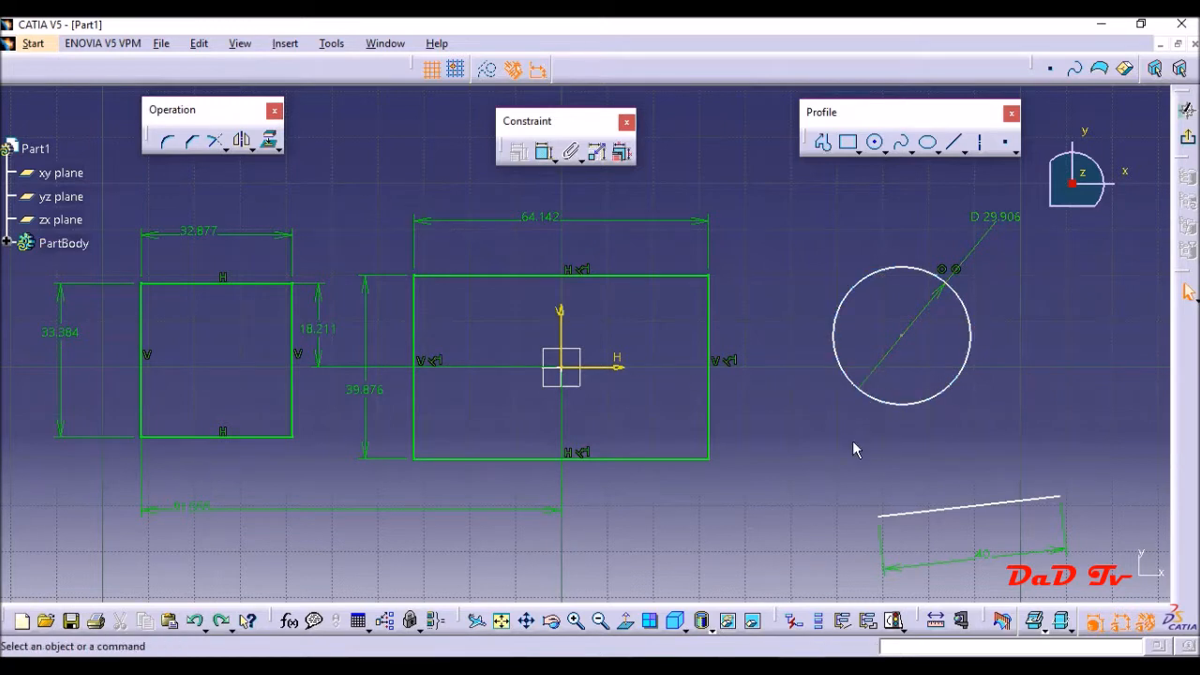
{"action": "key", "text": "ctrl+z"}
{"action": "key", "text": "ctrl+z"}
{"action": "key", "text": "ctrl+z"}
{"action": "key", "text": "ctrl+z"}
{"action": "key", "text": "ctrl+z"}
{"action": "key", "text": "ctrl+z"}
{"action": "key", "text": "ctrl+z"}
{"action": "key", "text": "ctrl+z"}
{"action": "key", "text": "ctrl+z"}
{"action": "key", "text": "ctrl+z"}
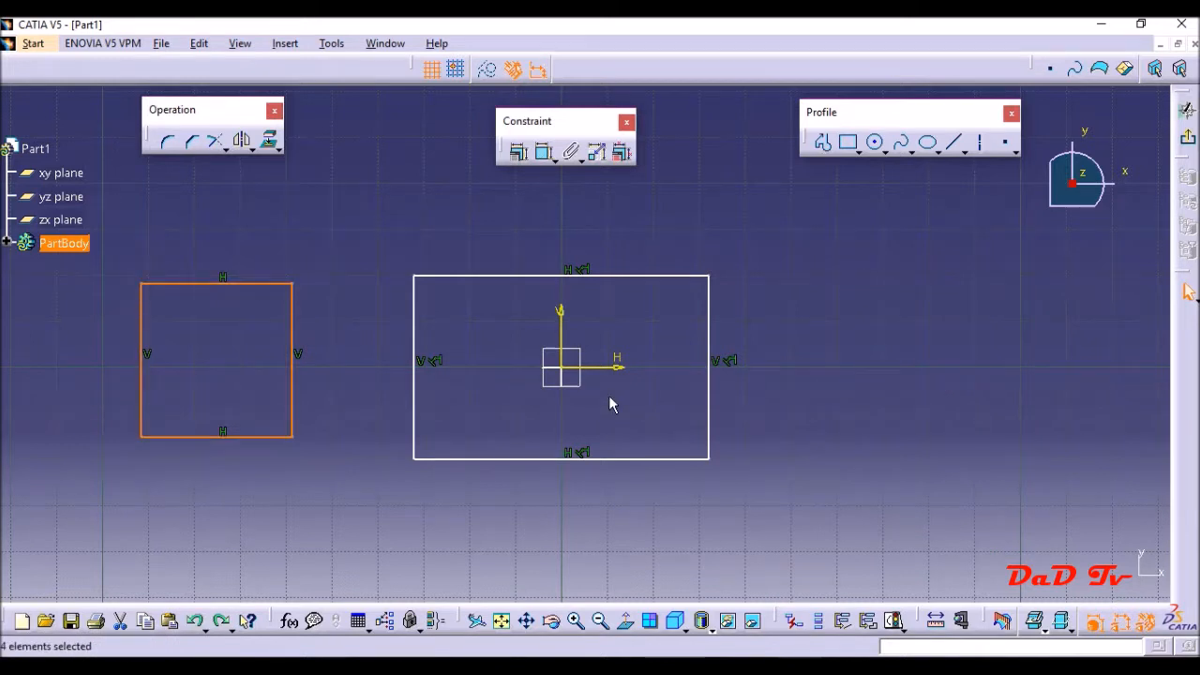
{"action": "key", "text": "ctrl+z"}
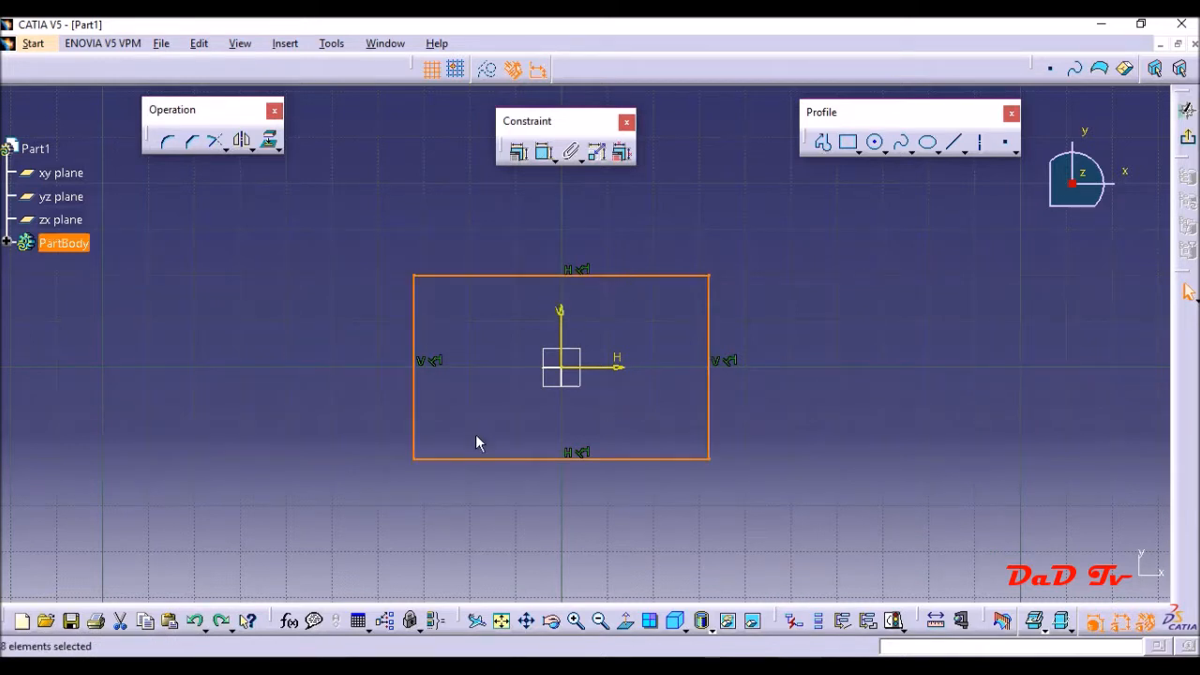
- Draw a steep slanted line beside the centred rectangle's right edge, extending above and below the rectangle
{"action": "left_click", "coordinate": [849, 143]}
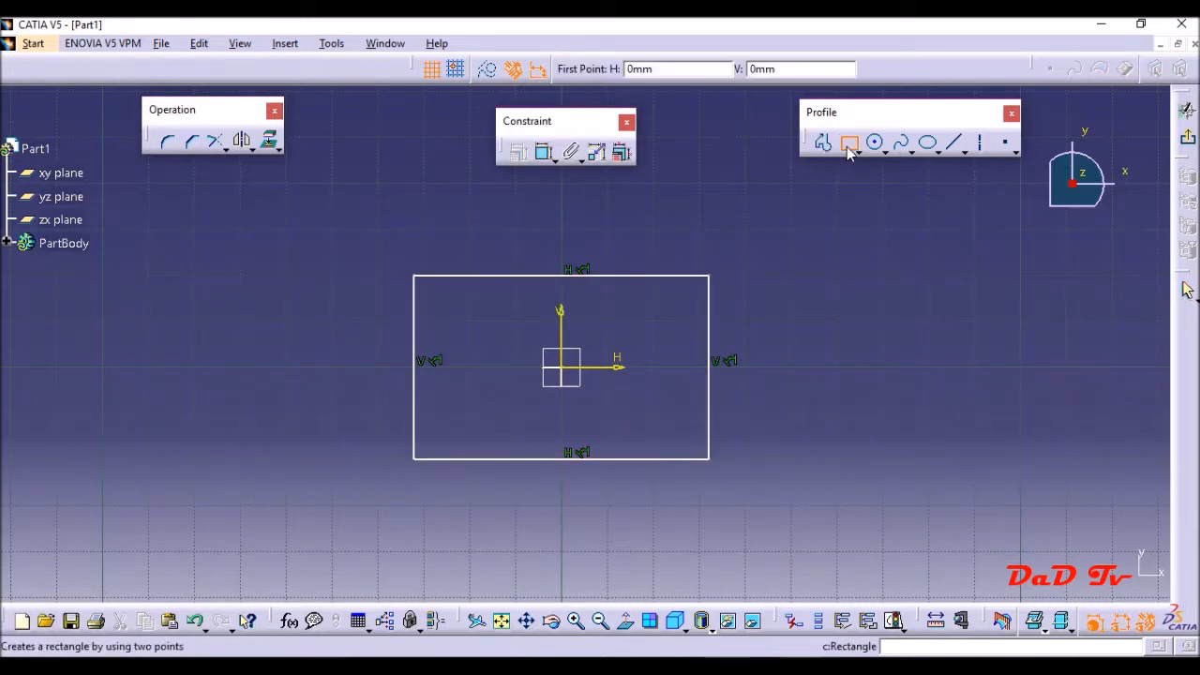
{"action": "left_click", "coordinate": [953, 142]}
{"action": "left_click", "coordinate": [837, 207]}
{"action": "left_click", "coordinate": [778, 482]}
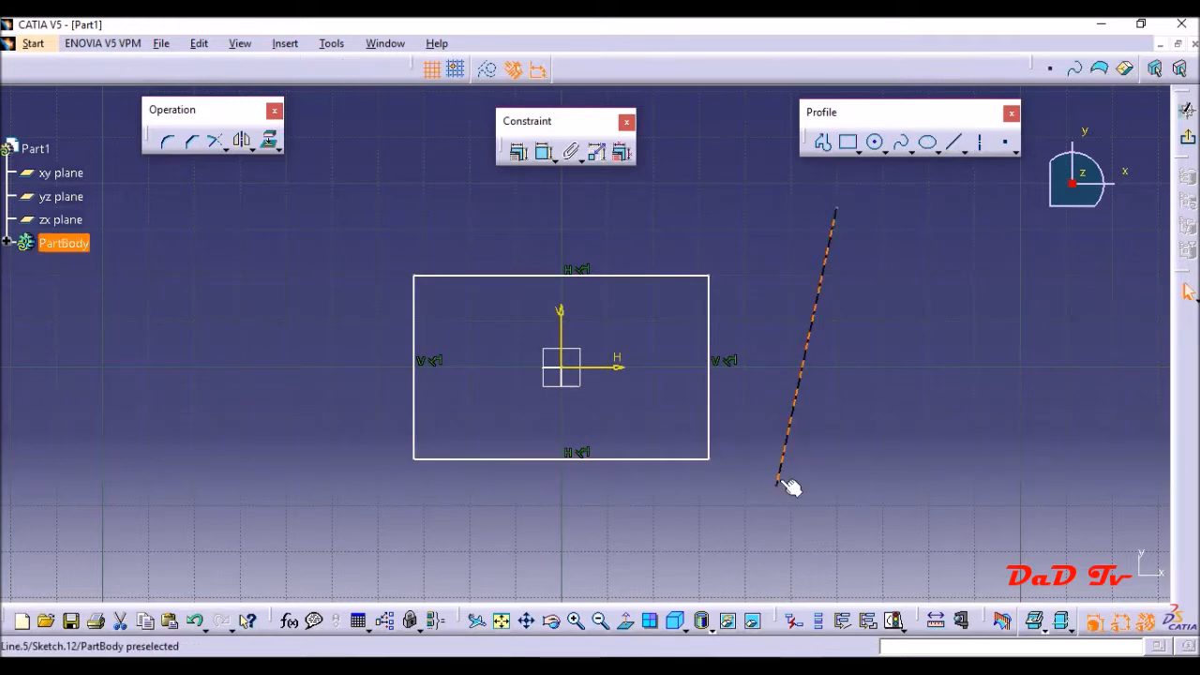
- Apply a parallelism constraint between the rectangle's right edge and the slanted line
{"action": "left_click", "coordinate": [712, 317]}
{"action": "left_click", "coordinate": [815, 310], "text": "ctrl"}
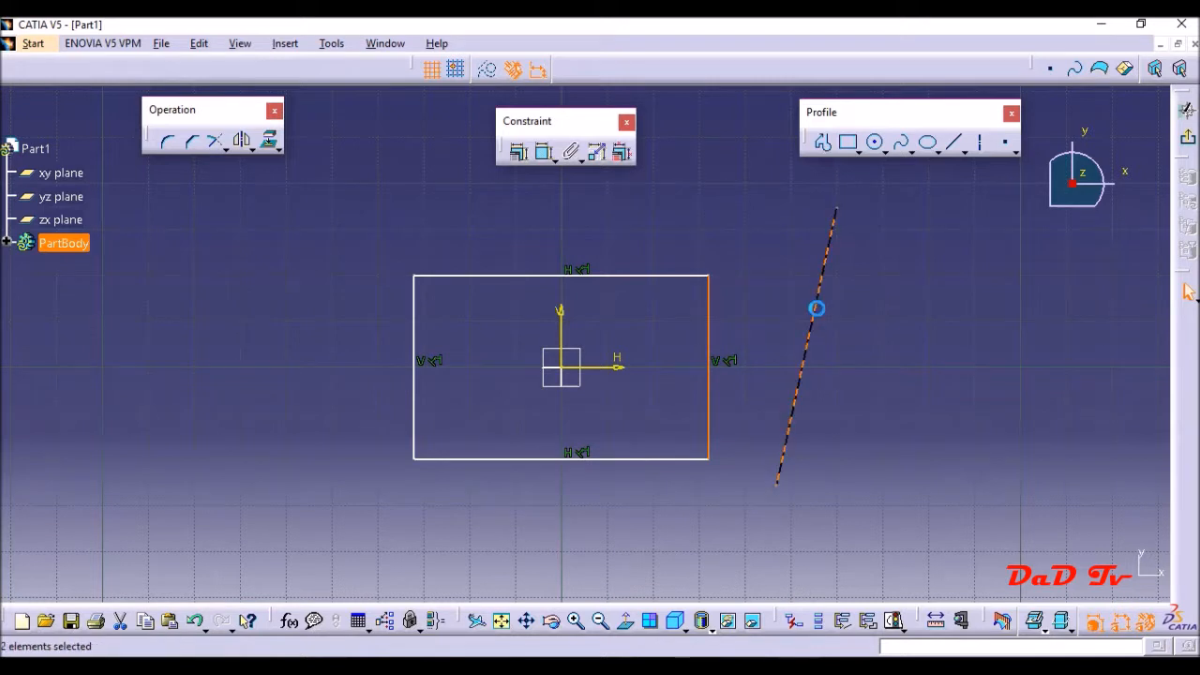
{"action": "left_click", "coordinate": [520, 154]}
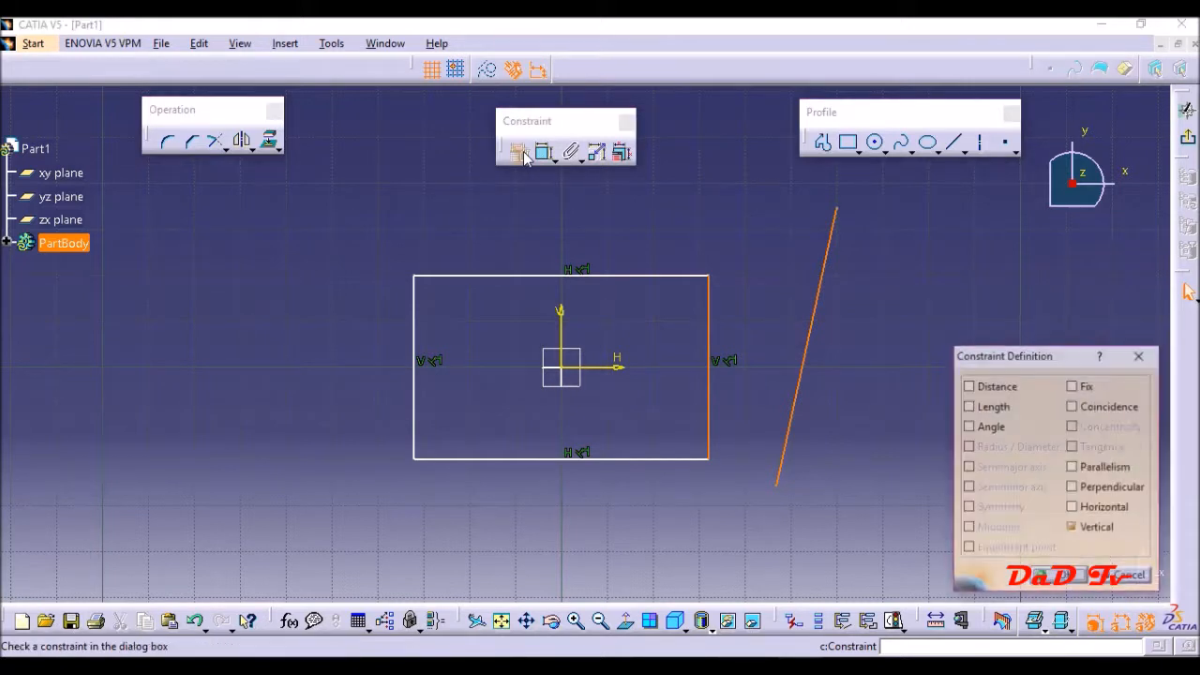
{"action": "left_click_drag", "start_coordinate": [1019, 355], "coordinate": [889, 237]}
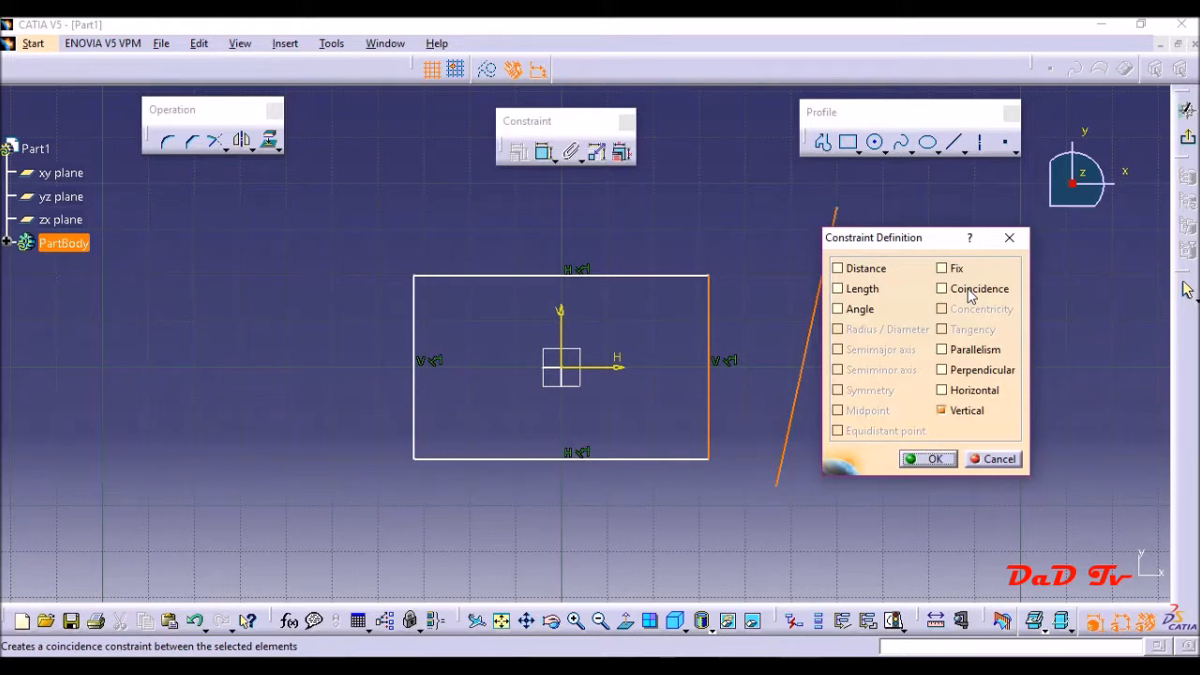
{"action": "left_click", "coordinate": [972, 355]}
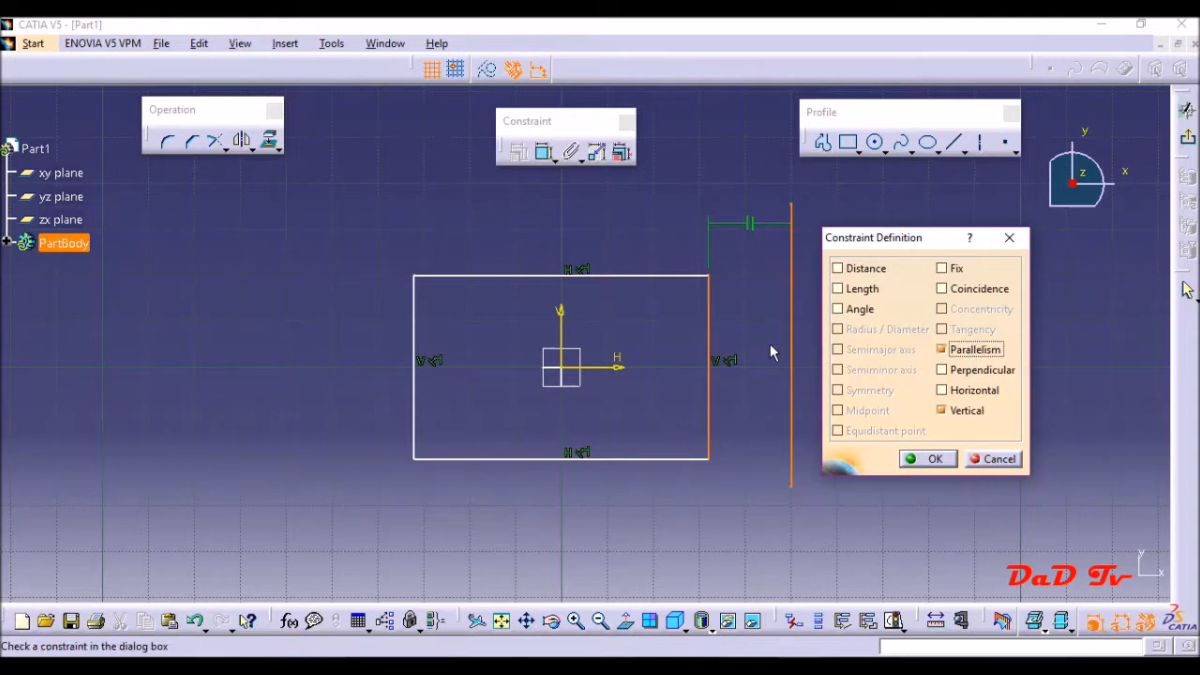
{"action": "left_click", "coordinate": [923, 458]}
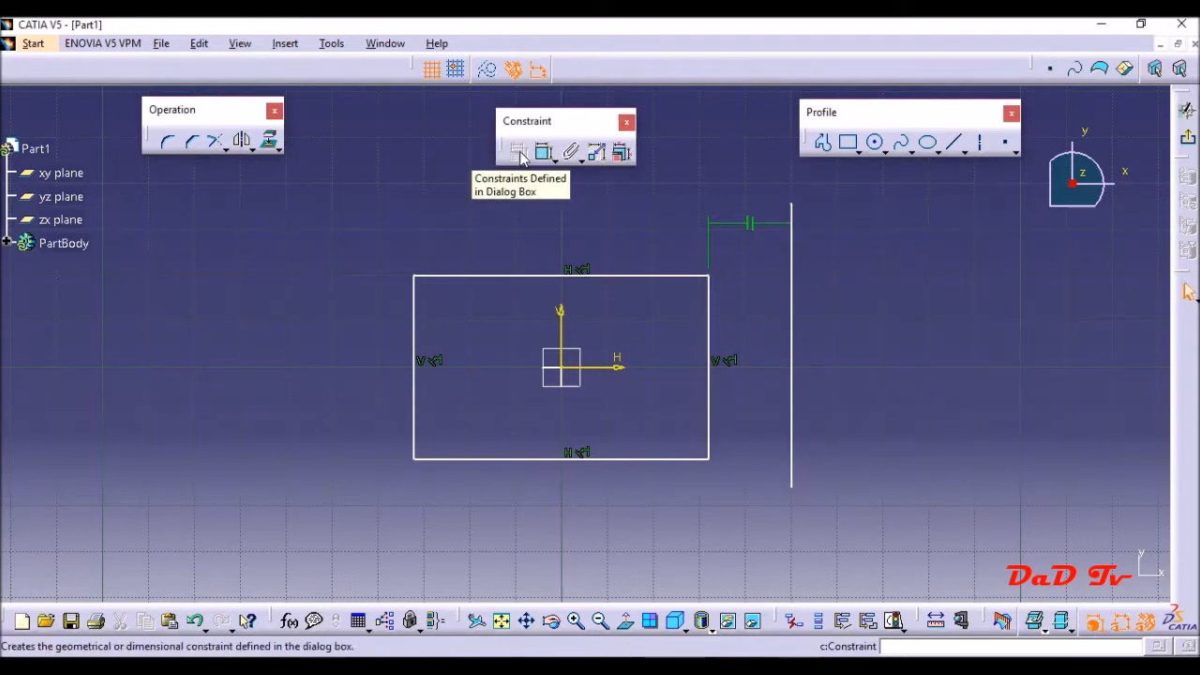
- Draw a slanted line to the left of the rectangle, rising towards its upper left corner
{"action": "left_click", "coordinate": [954, 141]}
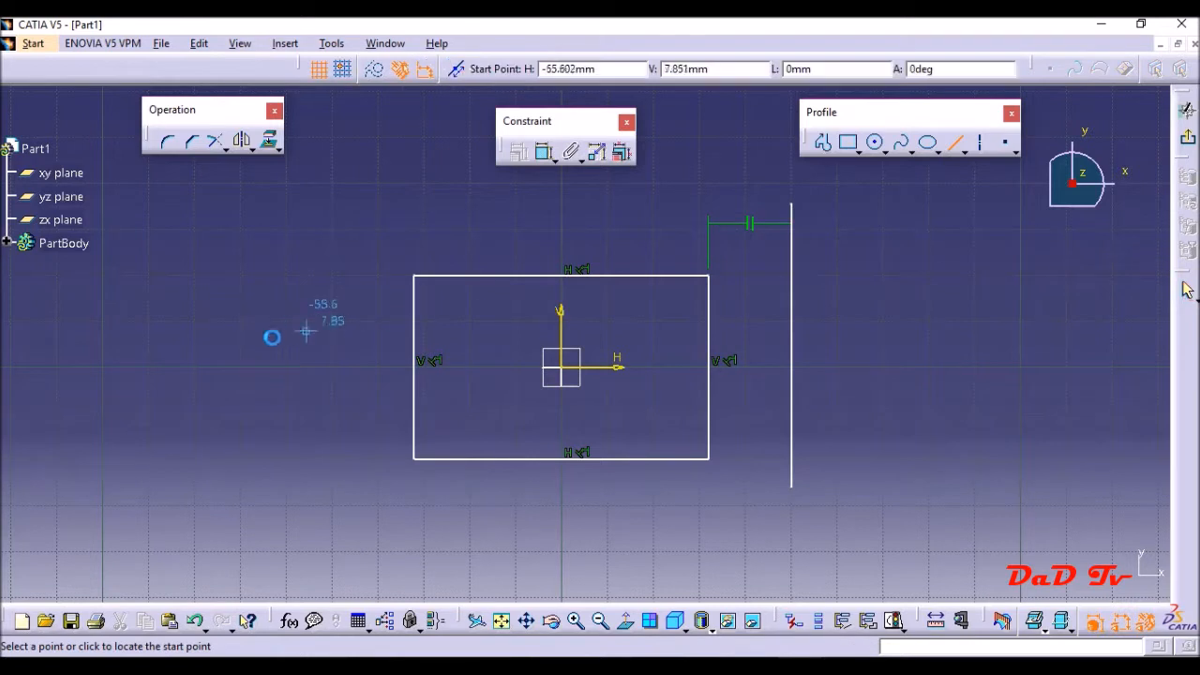
{"action": "left_click", "coordinate": [146, 392]}
{"action": "left_click", "coordinate": [368, 246]}
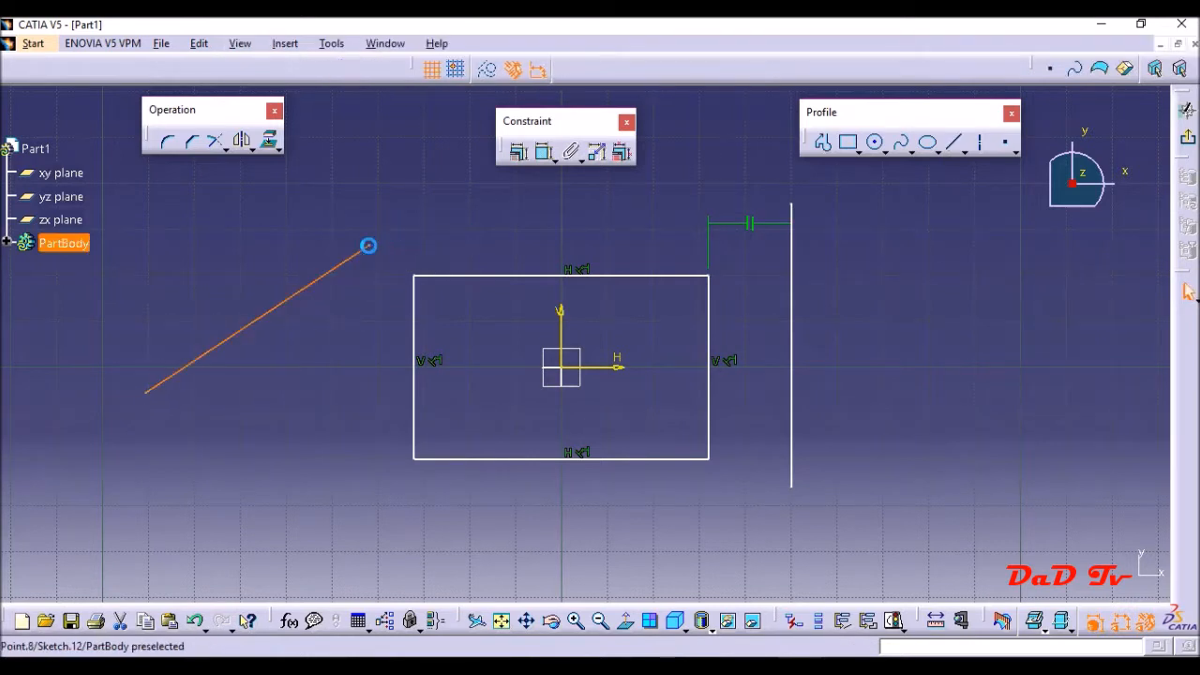
{"action": "left_click", "coordinate": [541, 215]}
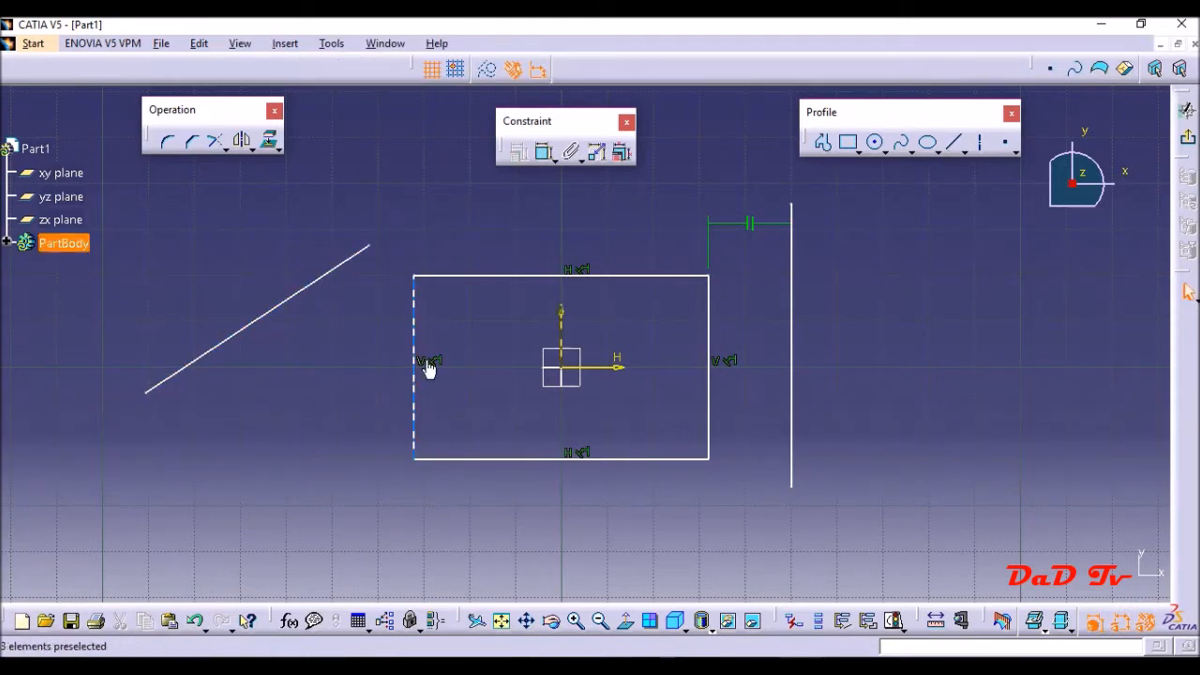
- Apply a perpendicular constraint between the new slanted line and the rectangle's left edge
{"action": "left_click", "coordinate": [281, 303]}
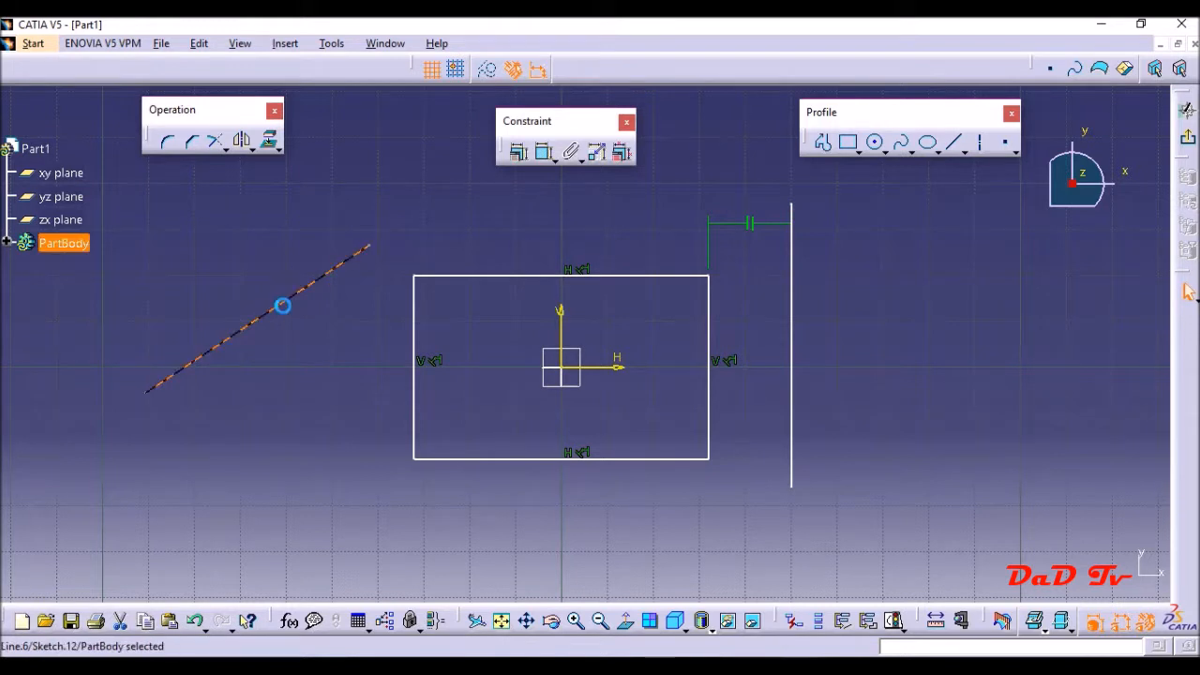
{"action": "left_click", "coordinate": [414, 317], "text": "ctrl"}
{"action": "left_click", "coordinate": [517, 151]}
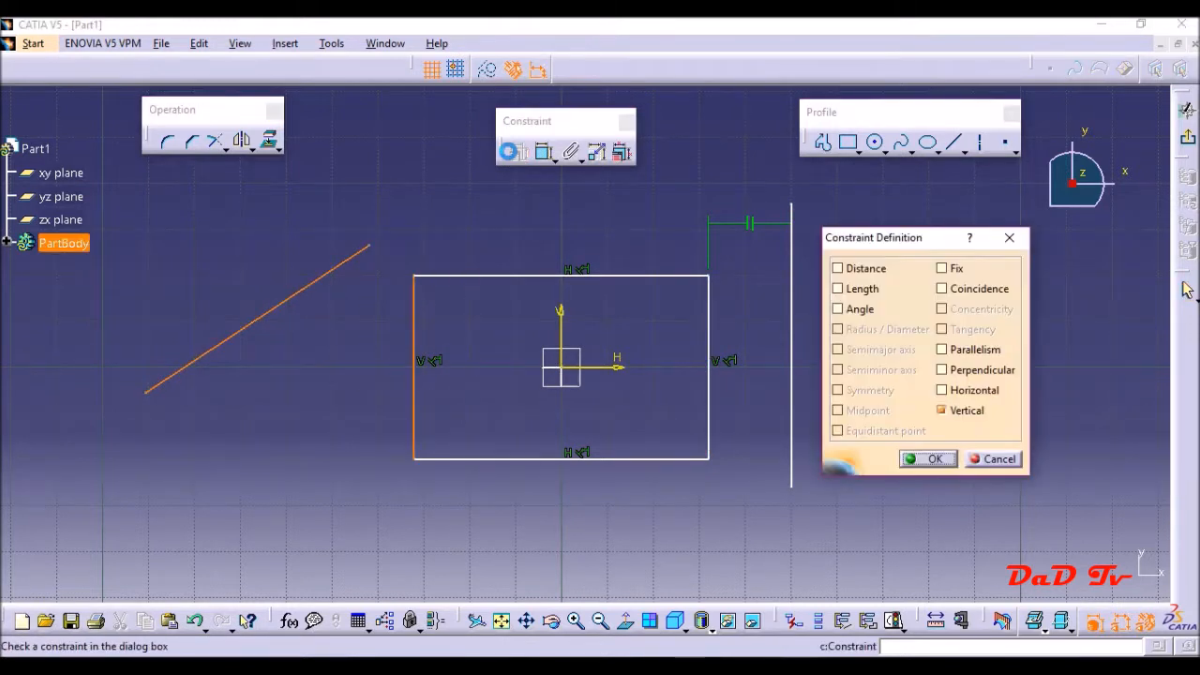
{"action": "left_click", "coordinate": [961, 376]}
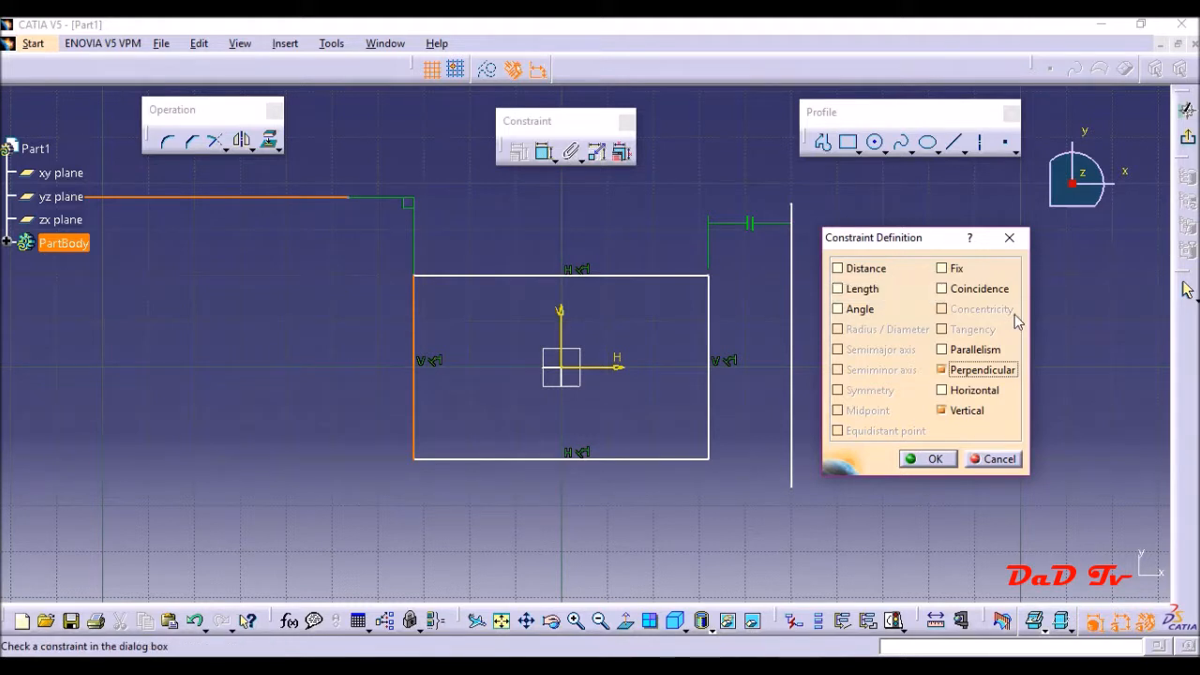
{"action": "left_click", "coordinate": [943, 458]}
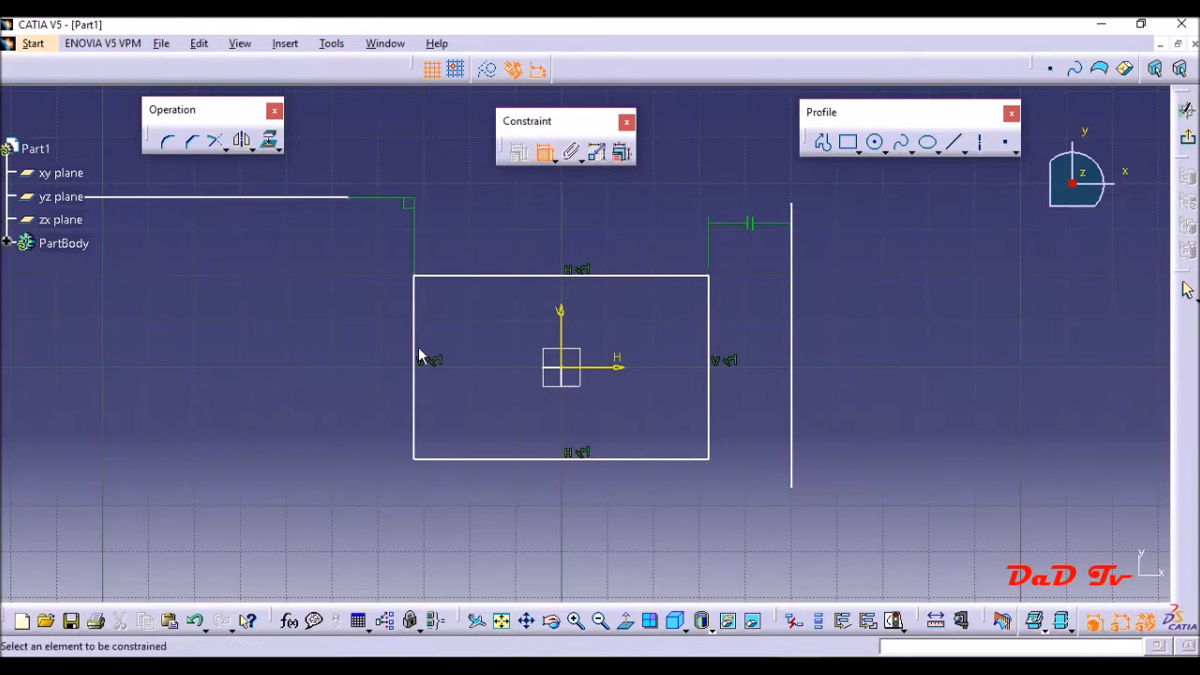
- Dimension the rectangle's height to its left and run that constraint's animation backwards
{"action": "left_click", "coordinate": [415, 350]}
{"action": "left_click", "coordinate": [281, 349]}
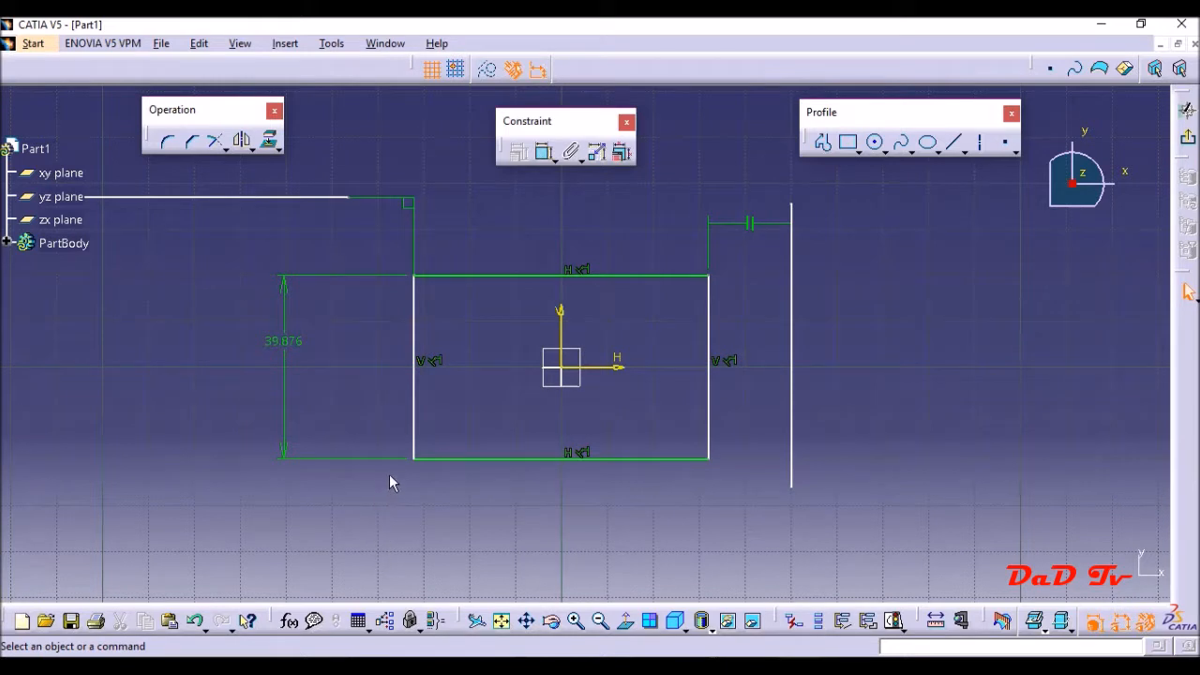
{"action": "left_click", "coordinate": [597, 152]}
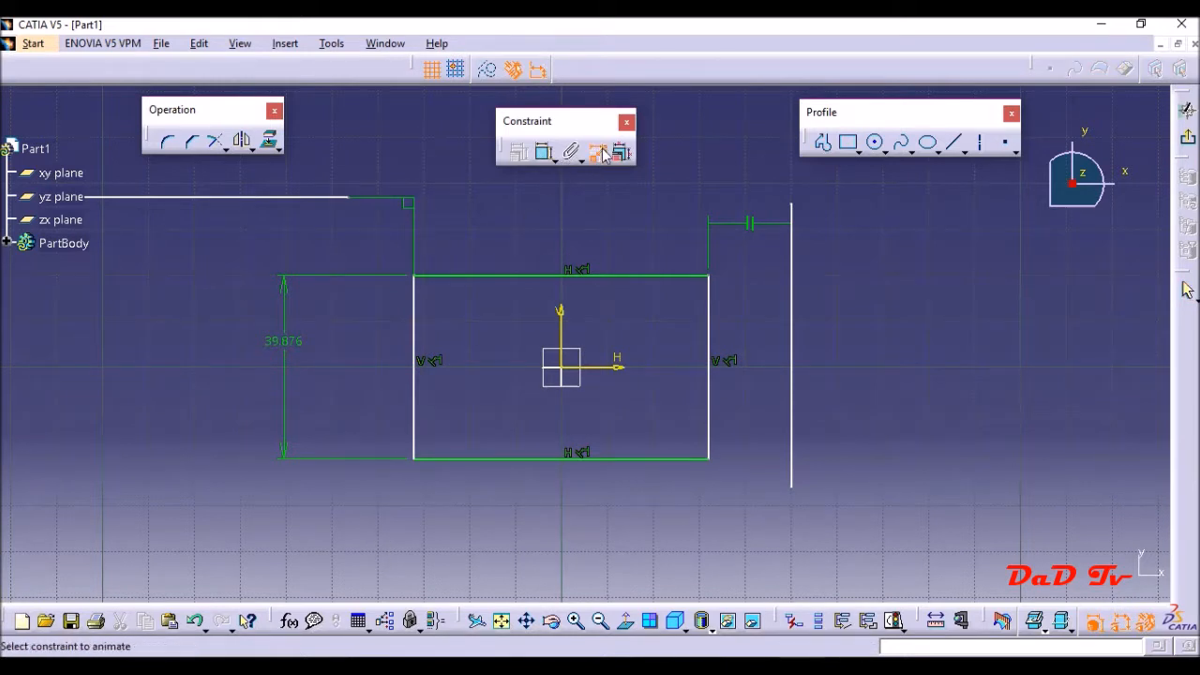
{"action": "left_click", "coordinate": [296, 349]}
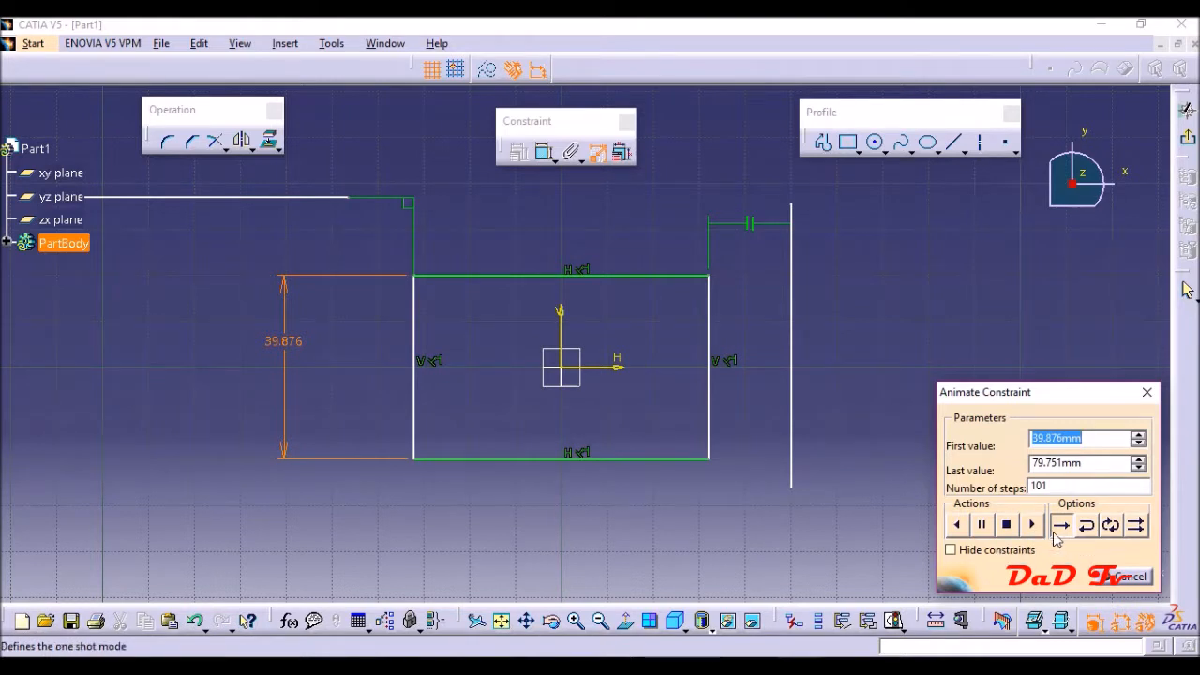
{"action": "left_click", "coordinate": [959, 524]}
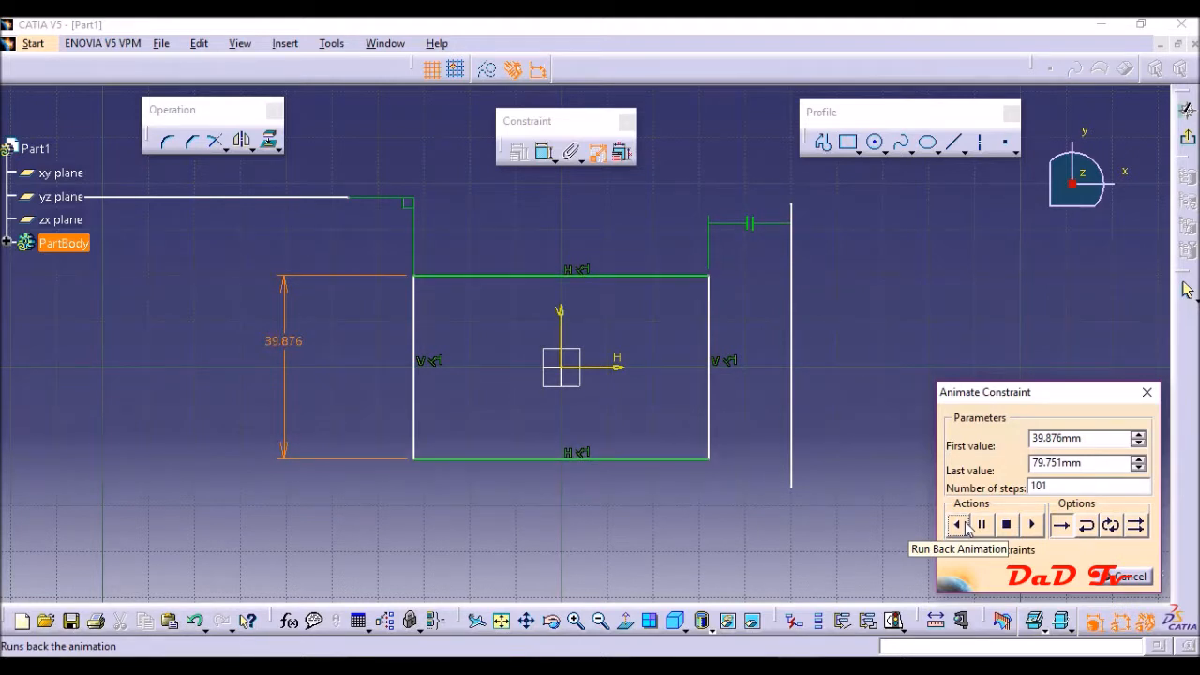
{"action": "left_click", "coordinate": [1128, 577]}
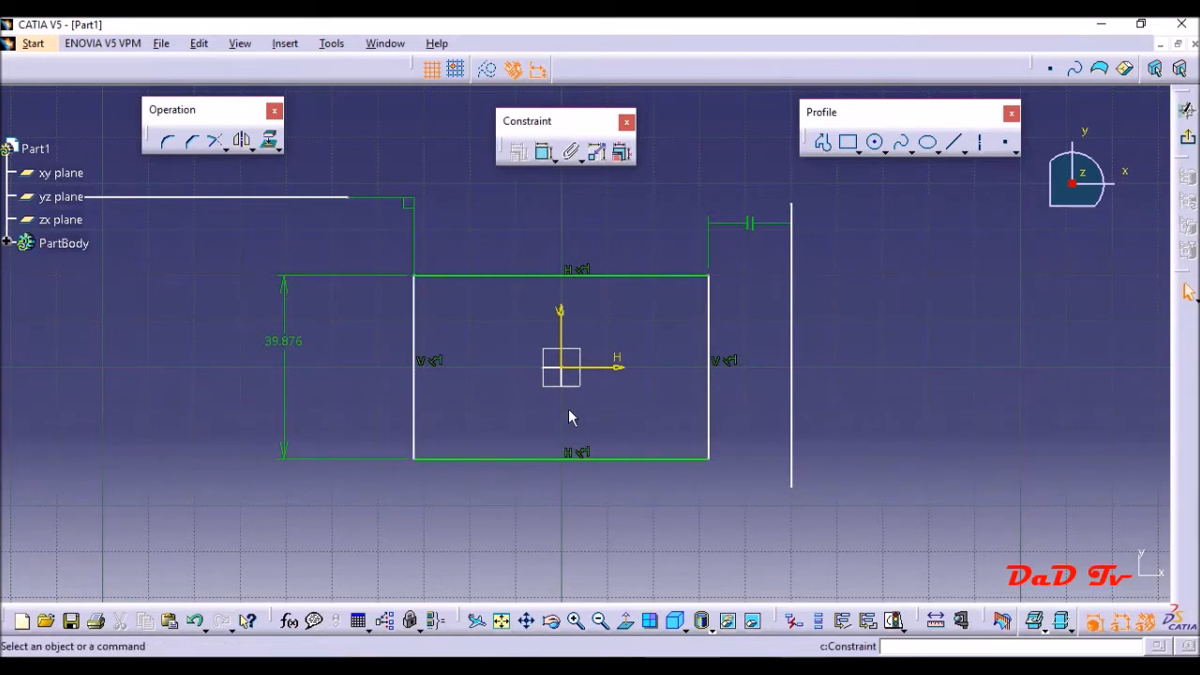
- Undo the height dimension, the parallel and perpendicular constraints, both lines and the centred rectangle
{"action": "key", "text": "ctrl+z"}
{"action": "key", "text": "ctrl+z"}
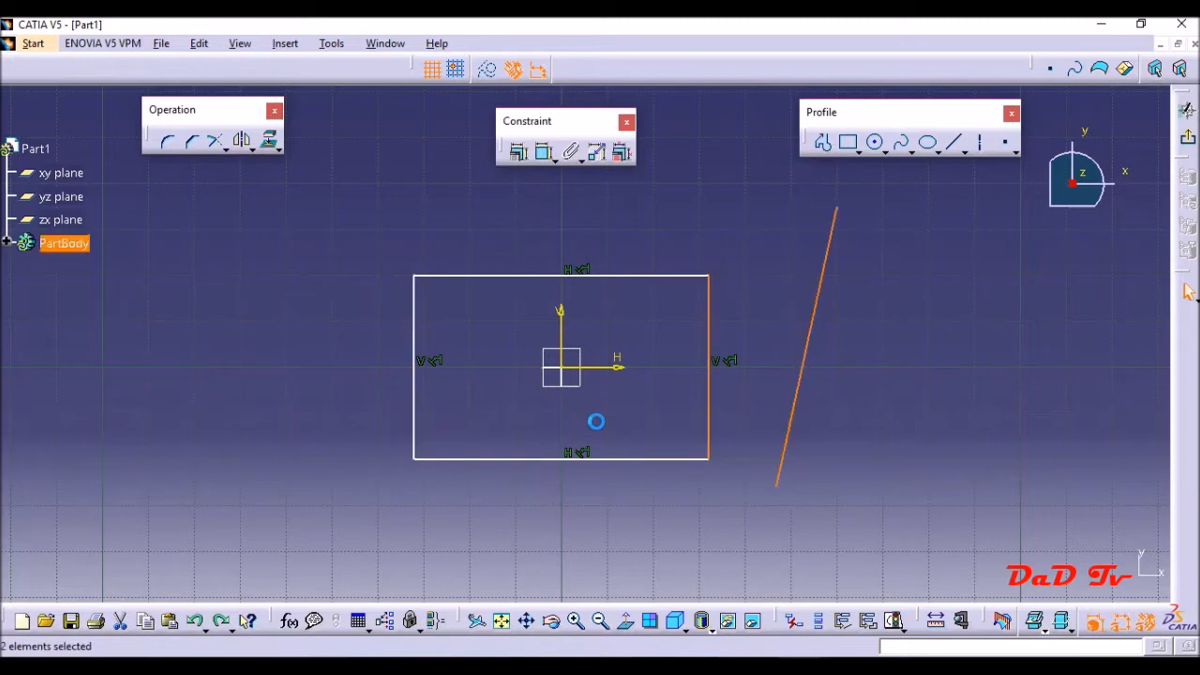
{"action": "key", "text": "ctrl+z"}
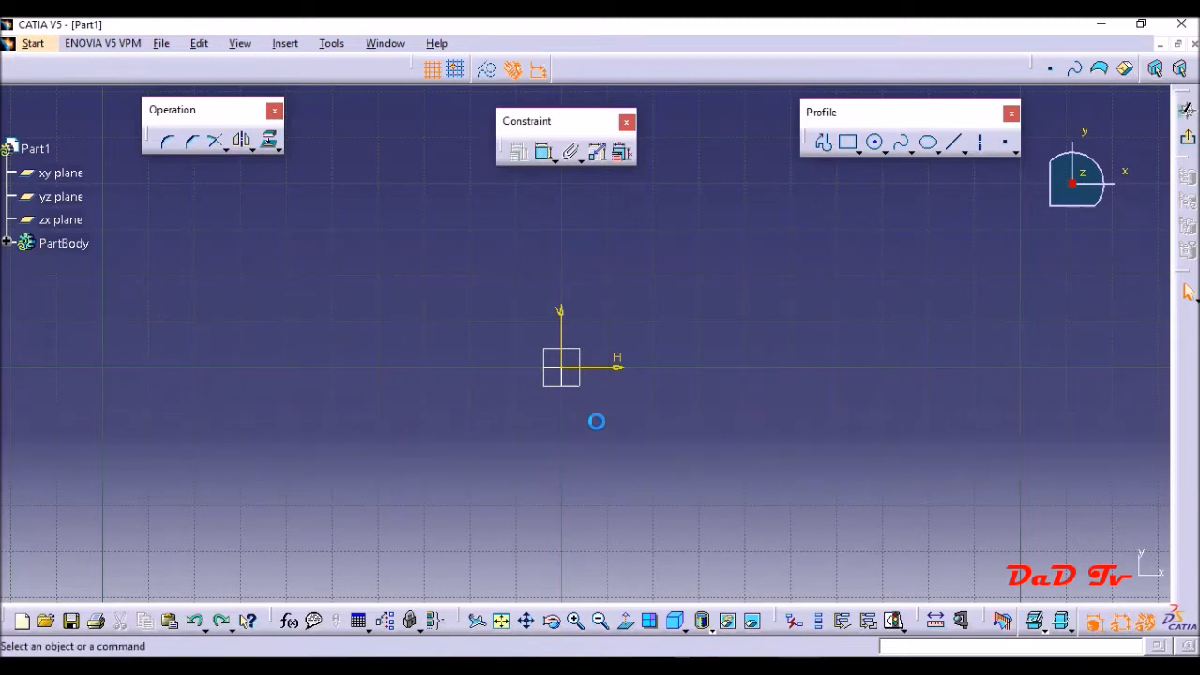
- Draw a large circle to the left of the origin and a smaller circle to the right of it
{"action": "left_click", "coordinate": [875, 142]}
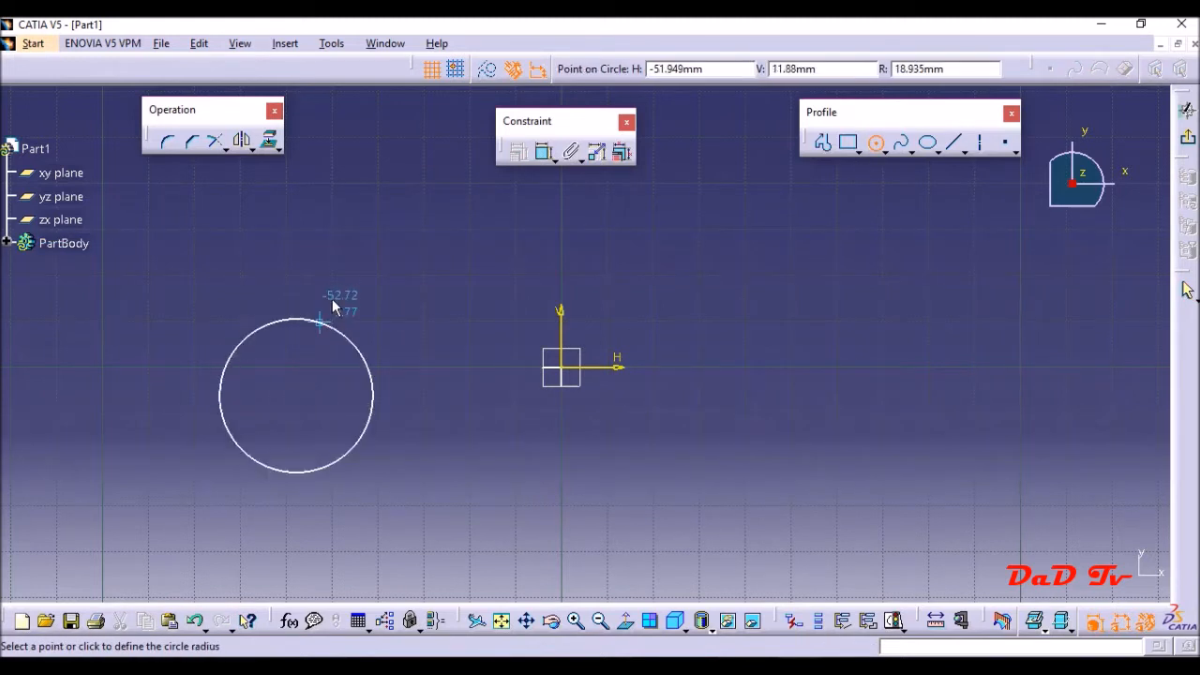
{"action": "left_click", "coordinate": [374, 313]}
{"action": "left_click", "coordinate": [848, 385]}
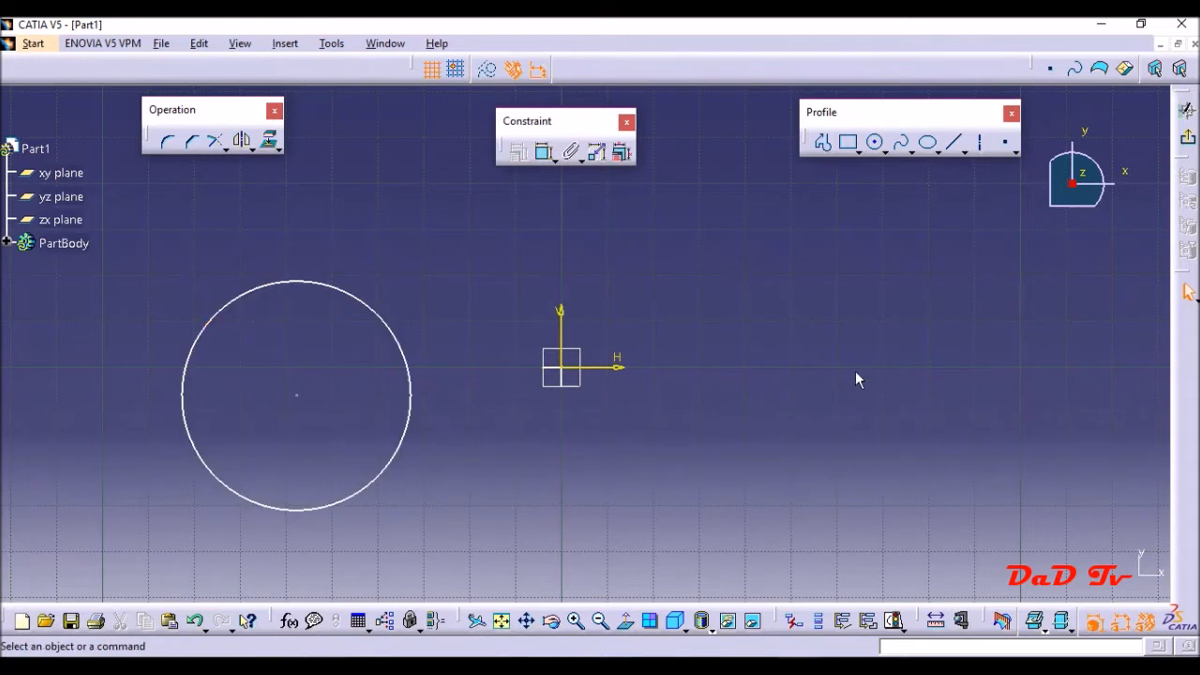
{"action": "left_click", "coordinate": [875, 142]}
{"action": "left_click", "coordinate": [797, 414]}
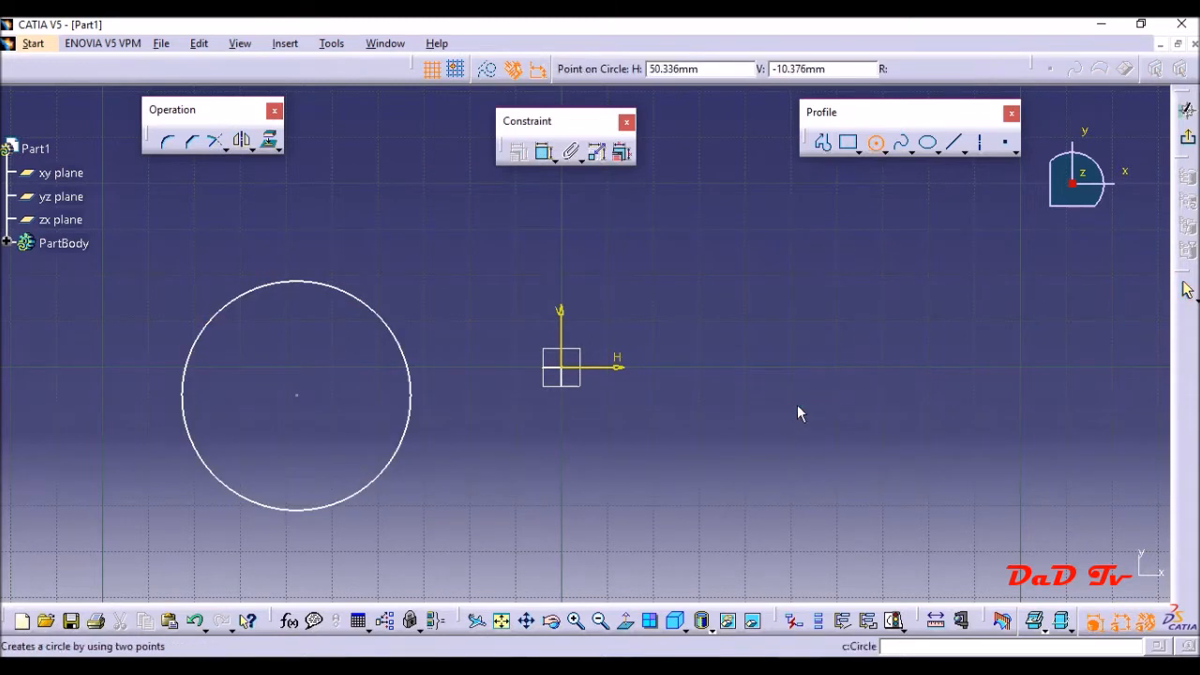
{"action": "left_click", "coordinate": [812, 355]}
{"action": "left_click", "coordinate": [889, 193]}
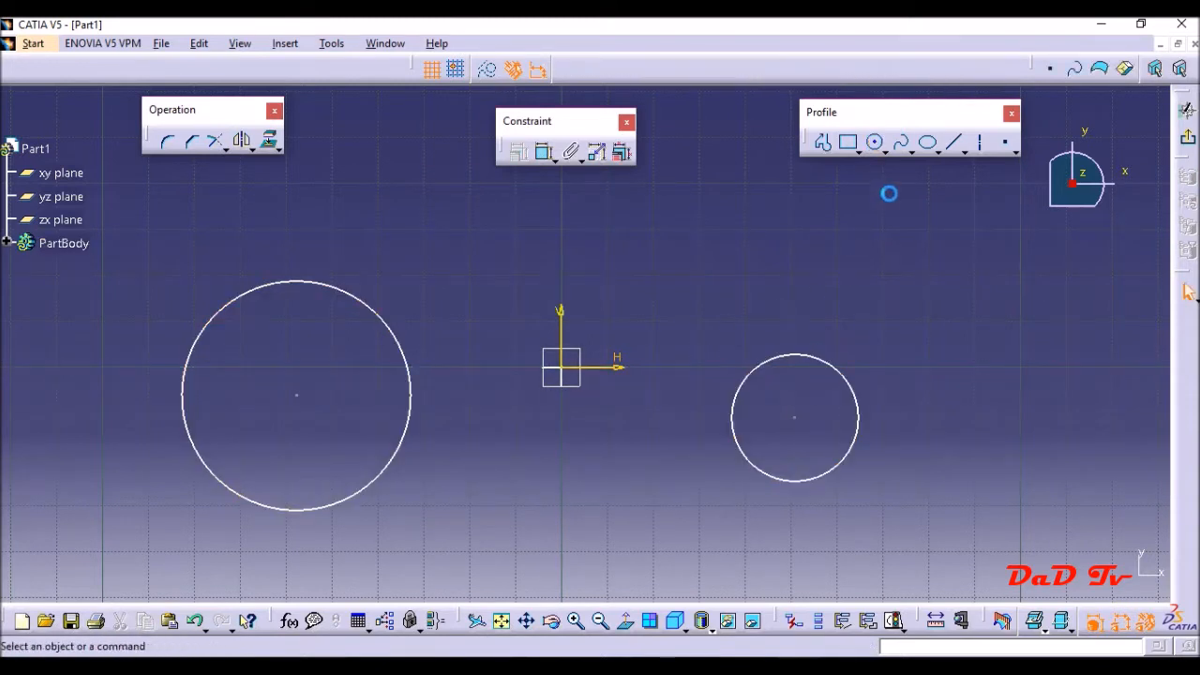
- Draw a nearly horizontal line from the top of the large circle to a free point above the smaller circle
{"action": "left_click", "coordinate": [954, 142]}
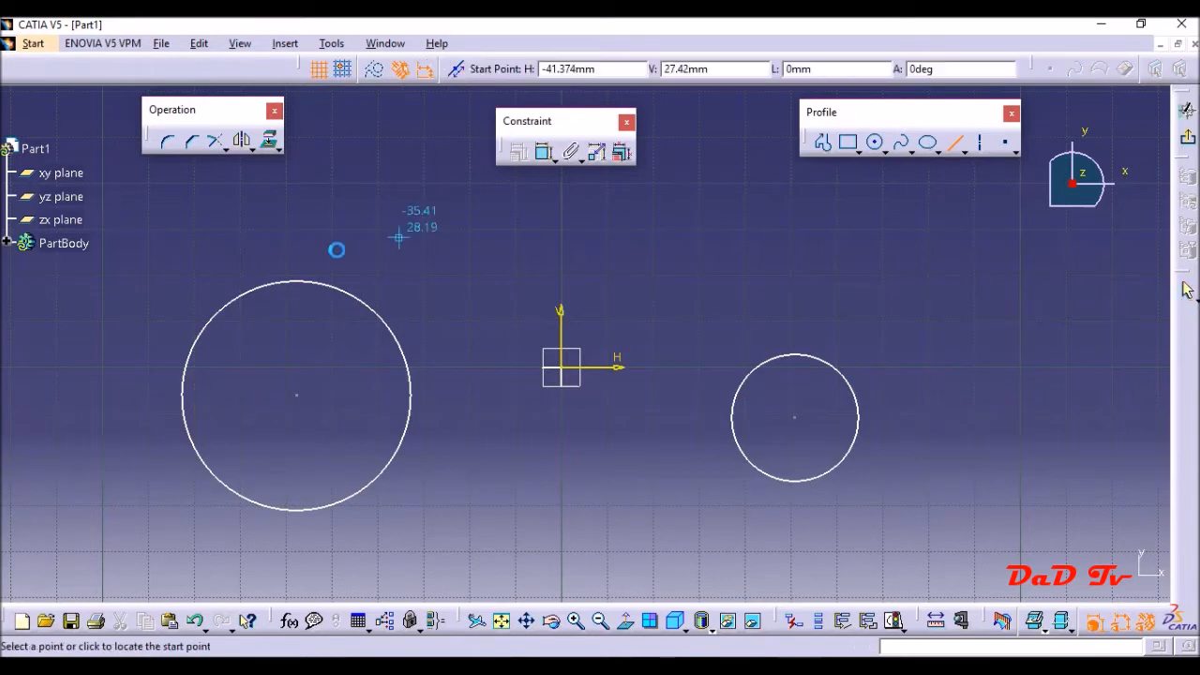
{"action": "left_click", "coordinate": [300, 281]}
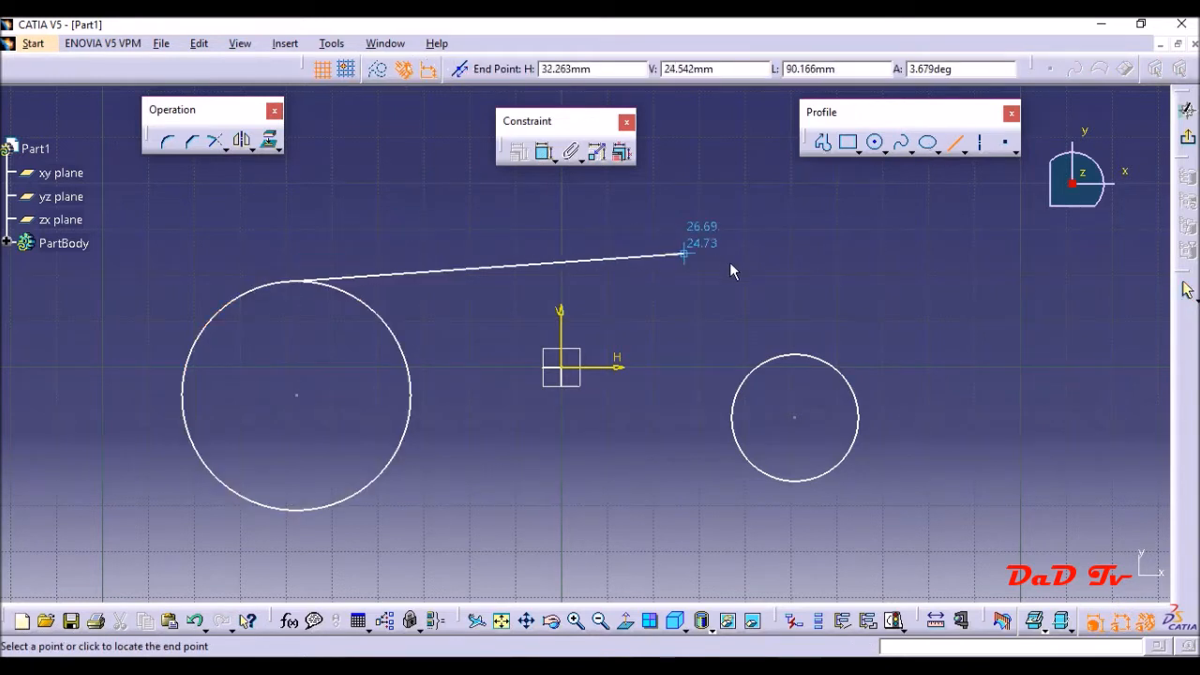
{"action": "left_click", "coordinate": [789, 290]}
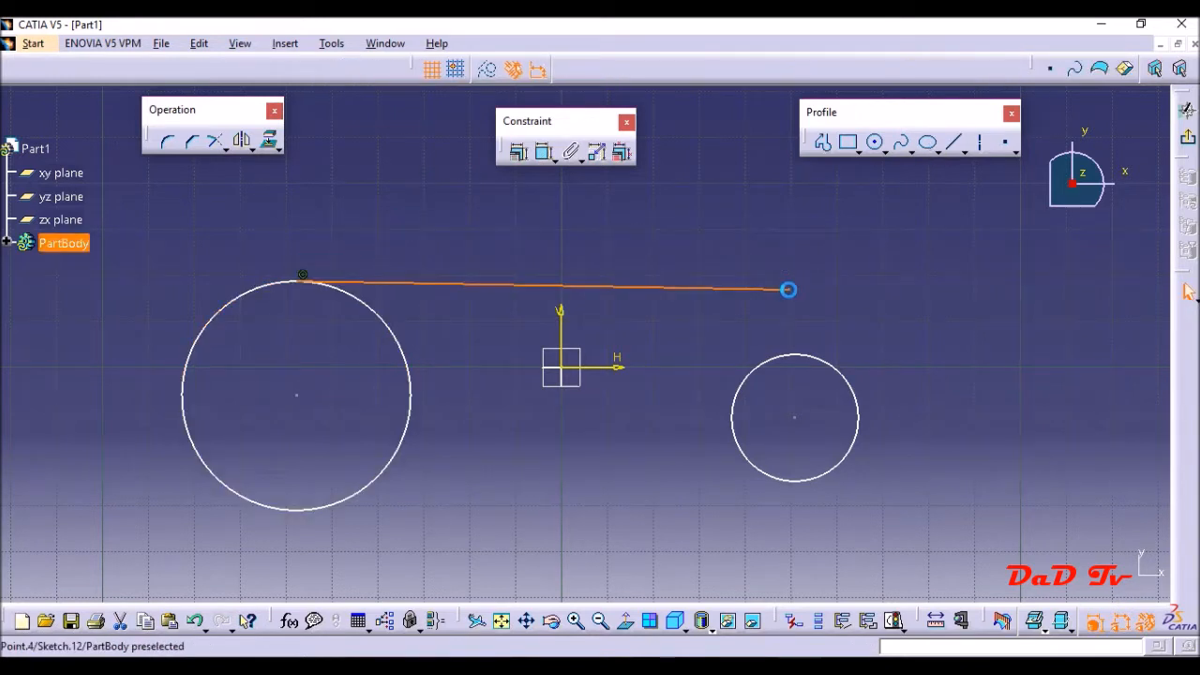
{"action": "left_click", "coordinate": [881, 305]}
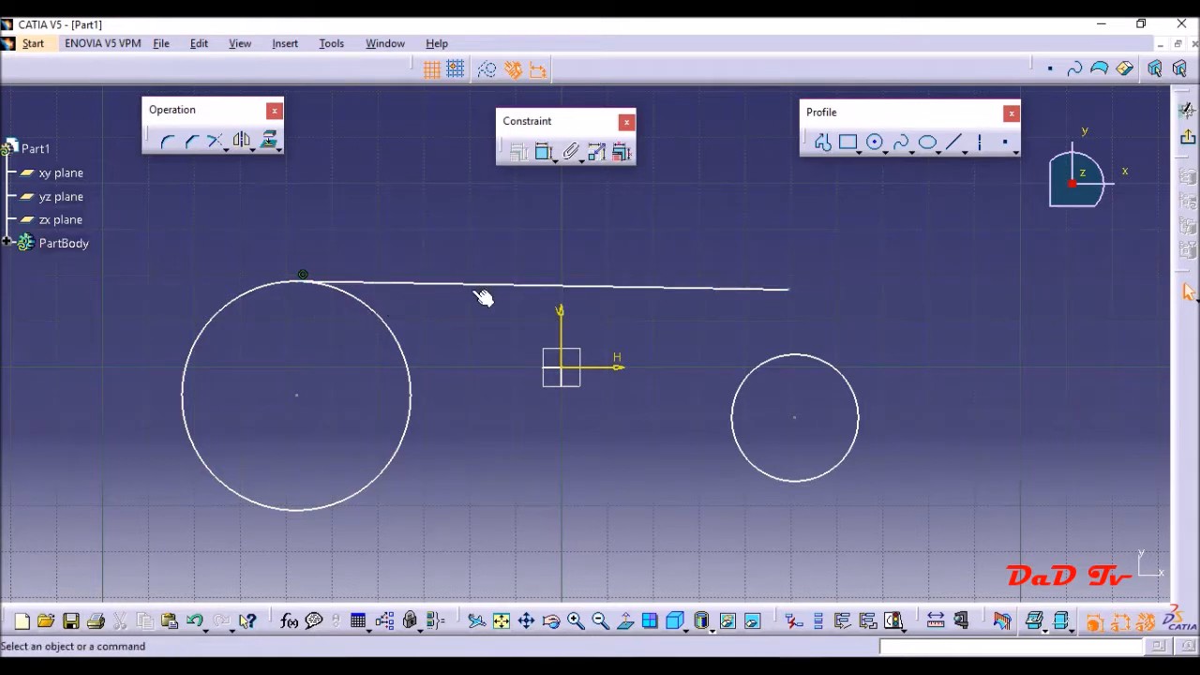
- Apply a tangency constraint between the large circle and the line
{"action": "left_click", "coordinate": [405, 343]}
{"action": "left_click", "coordinate": [432, 284], "text": "ctrl"}
{"action": "left_click", "coordinate": [518, 152]}
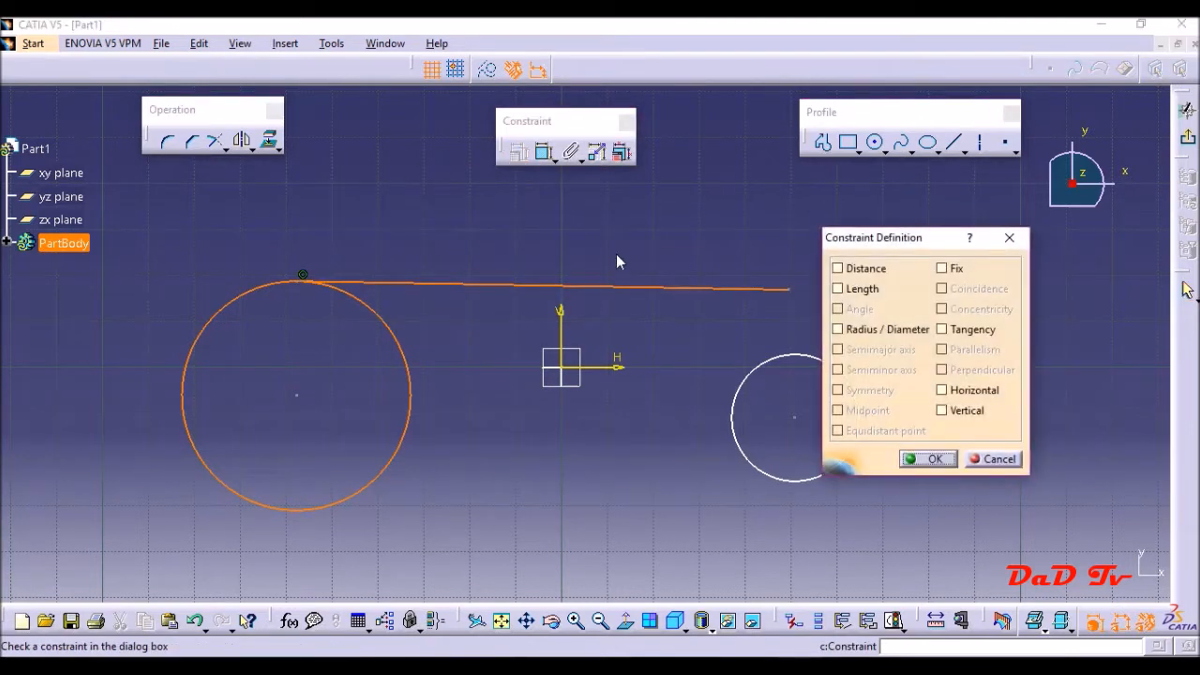
{"action": "left_click", "coordinate": [943, 329]}
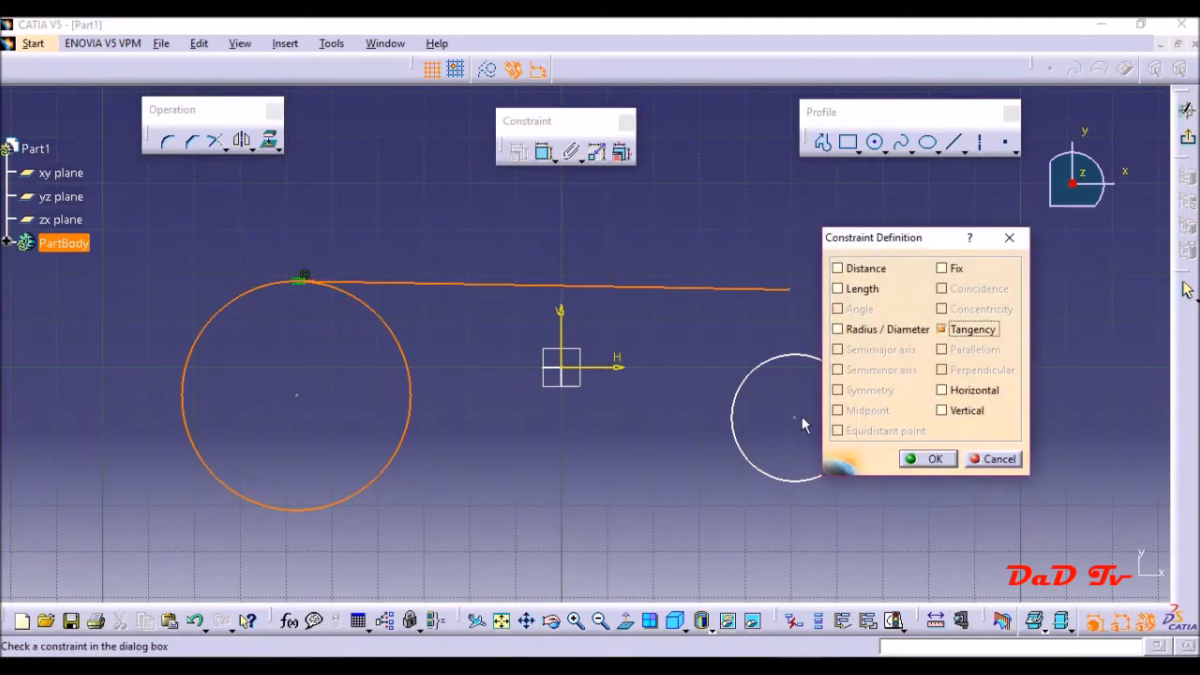
{"action": "left_click", "coordinate": [923, 459]}
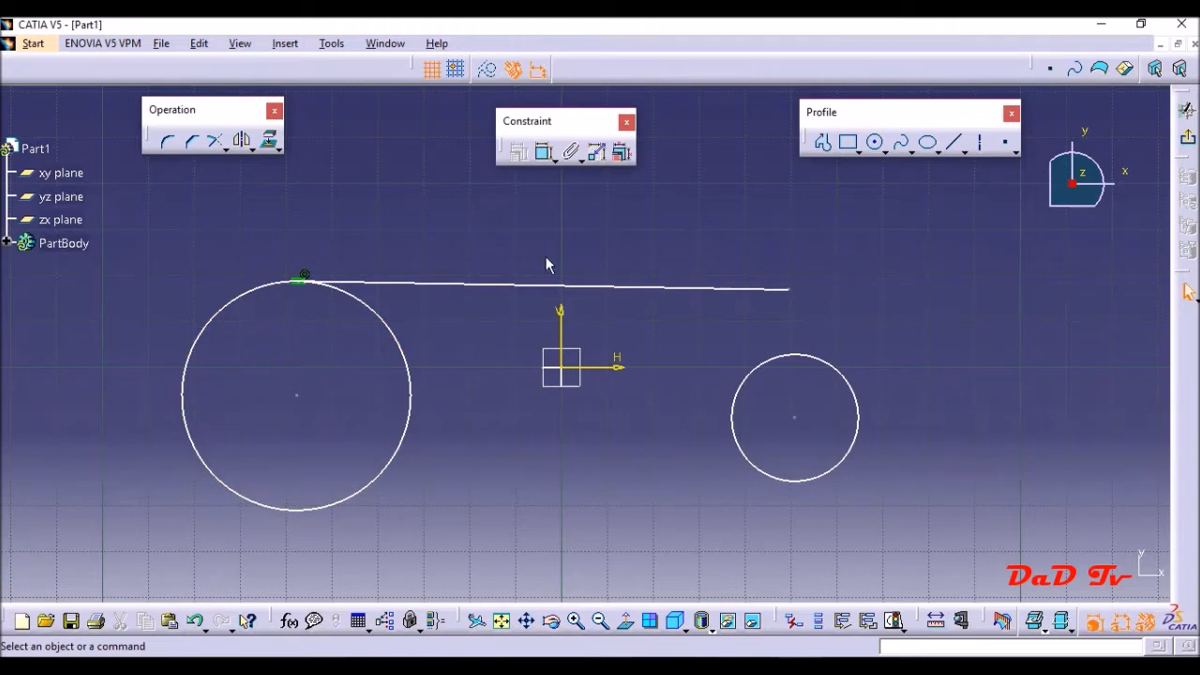
- Apply a tangency constraint between the smaller circle and the same line
{"action": "left_click", "coordinate": [794, 359]}
{"action": "left_click", "coordinate": [783, 290], "text": "ctrl"}
{"action": "left_click", "coordinate": [520, 159]}
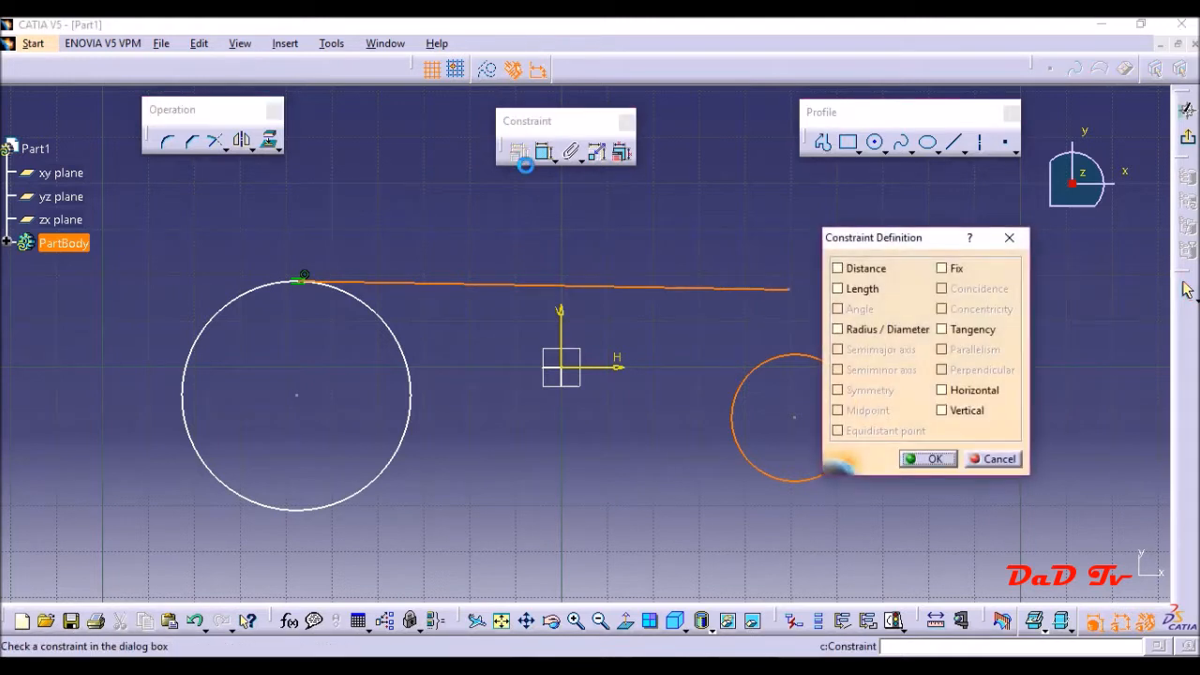
{"action": "left_click", "coordinate": [973, 333]}
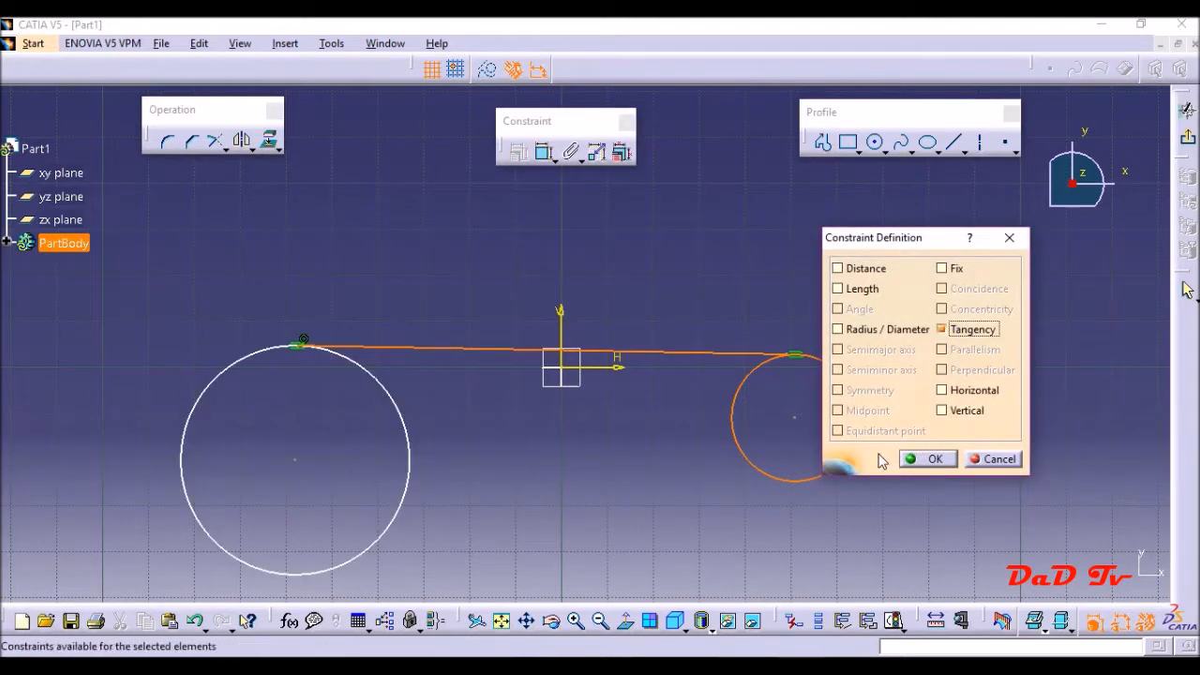
{"action": "left_click", "coordinate": [919, 459]}
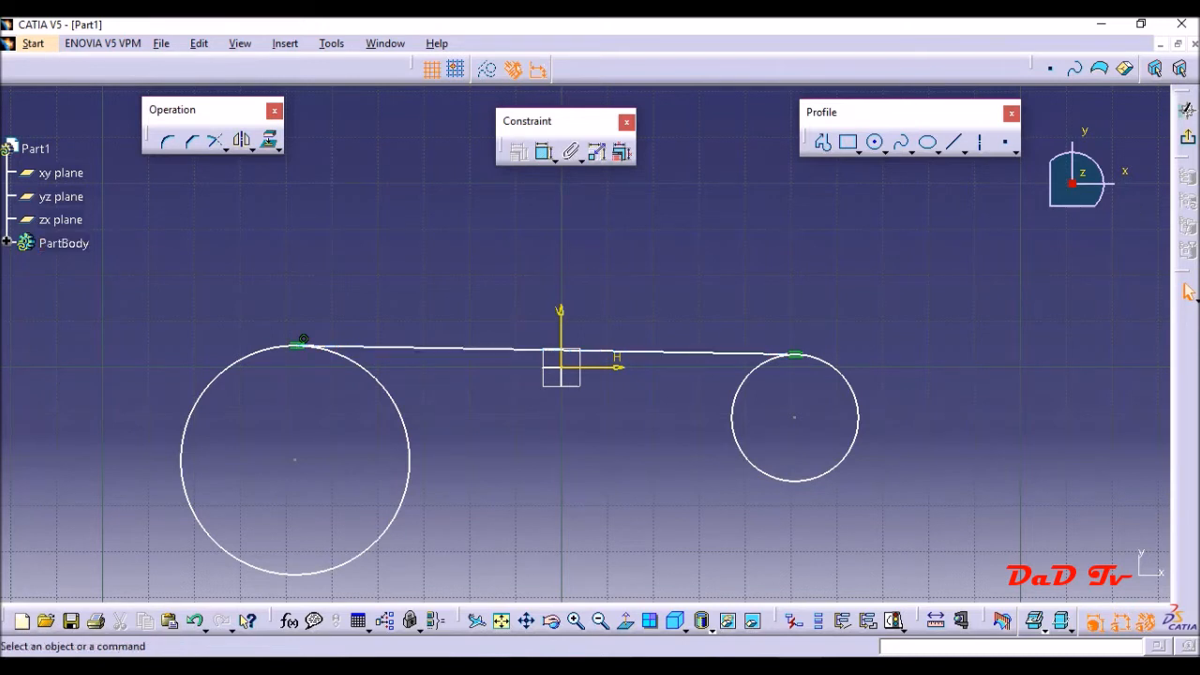
{"action": "left_click", "coordinate": [845, 658]}
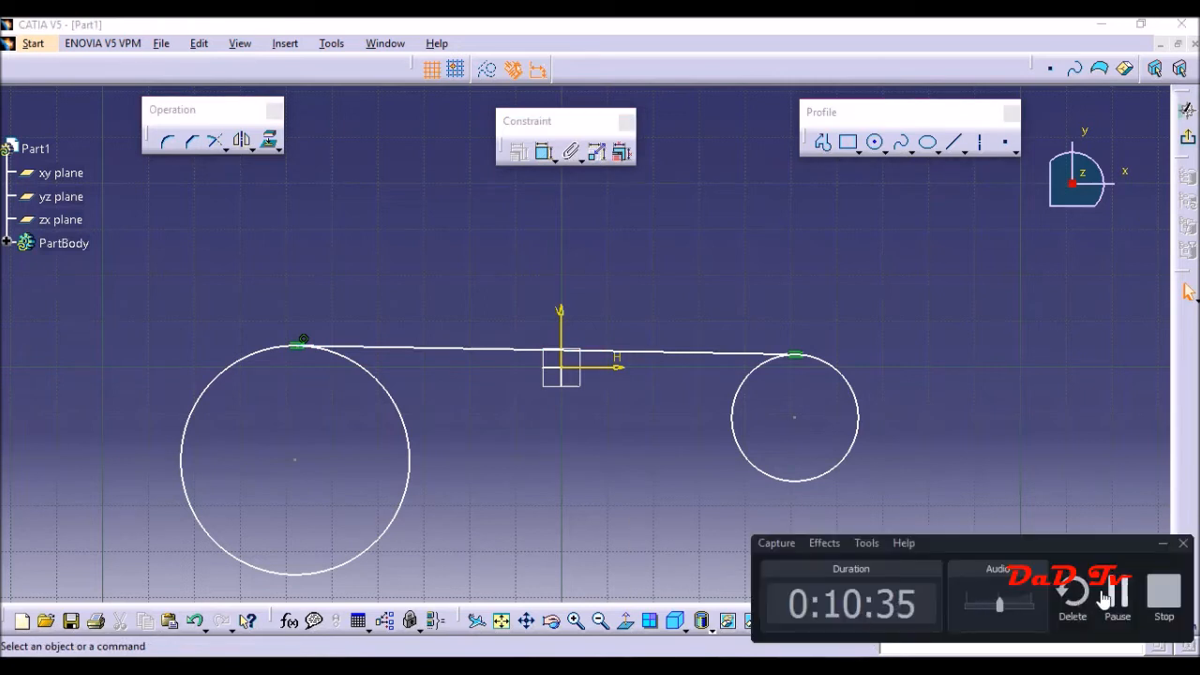